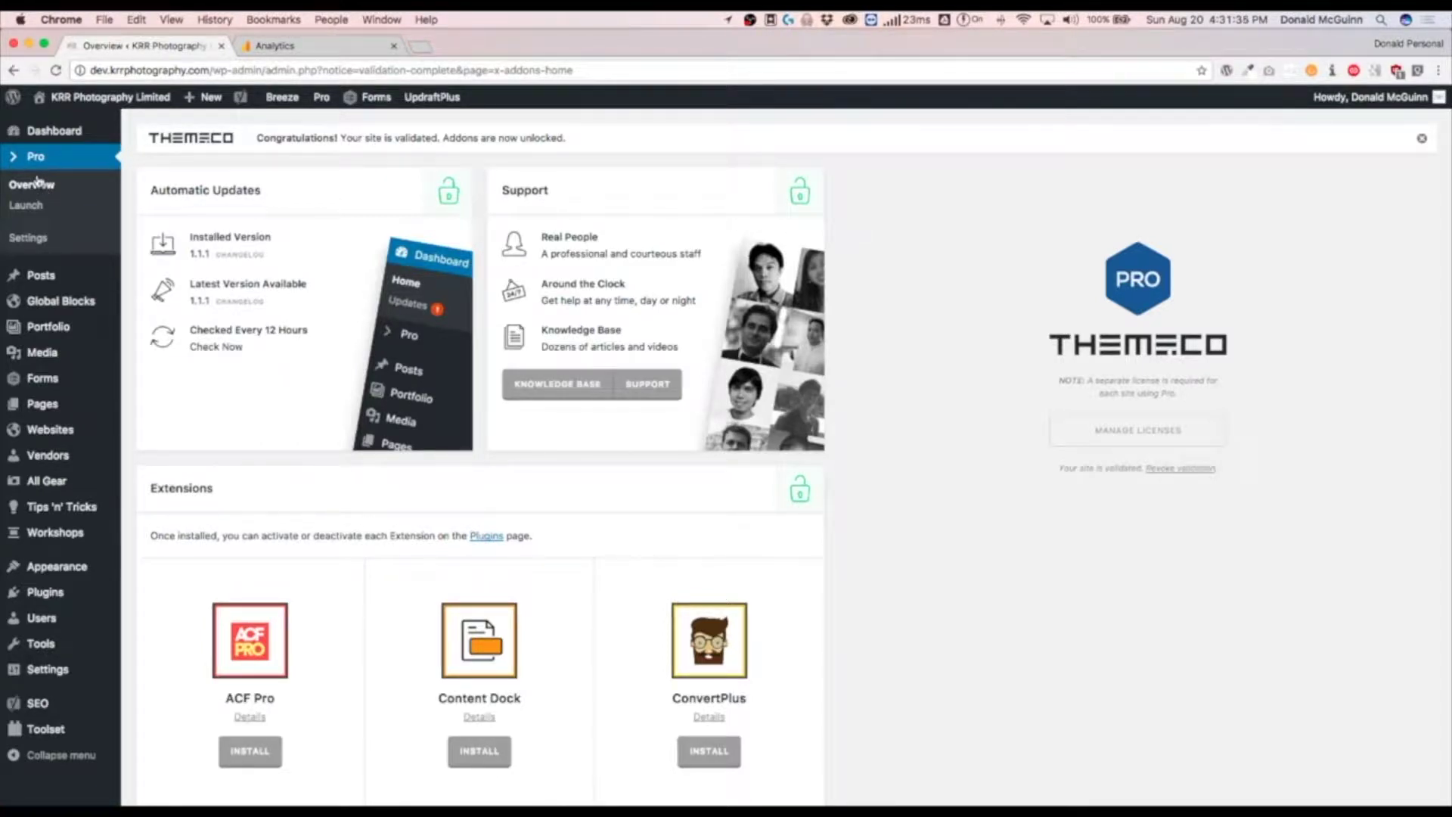
Install the Google Analytics extension from the Pro overview and activate it among the installed plugins.
click(38, 186)
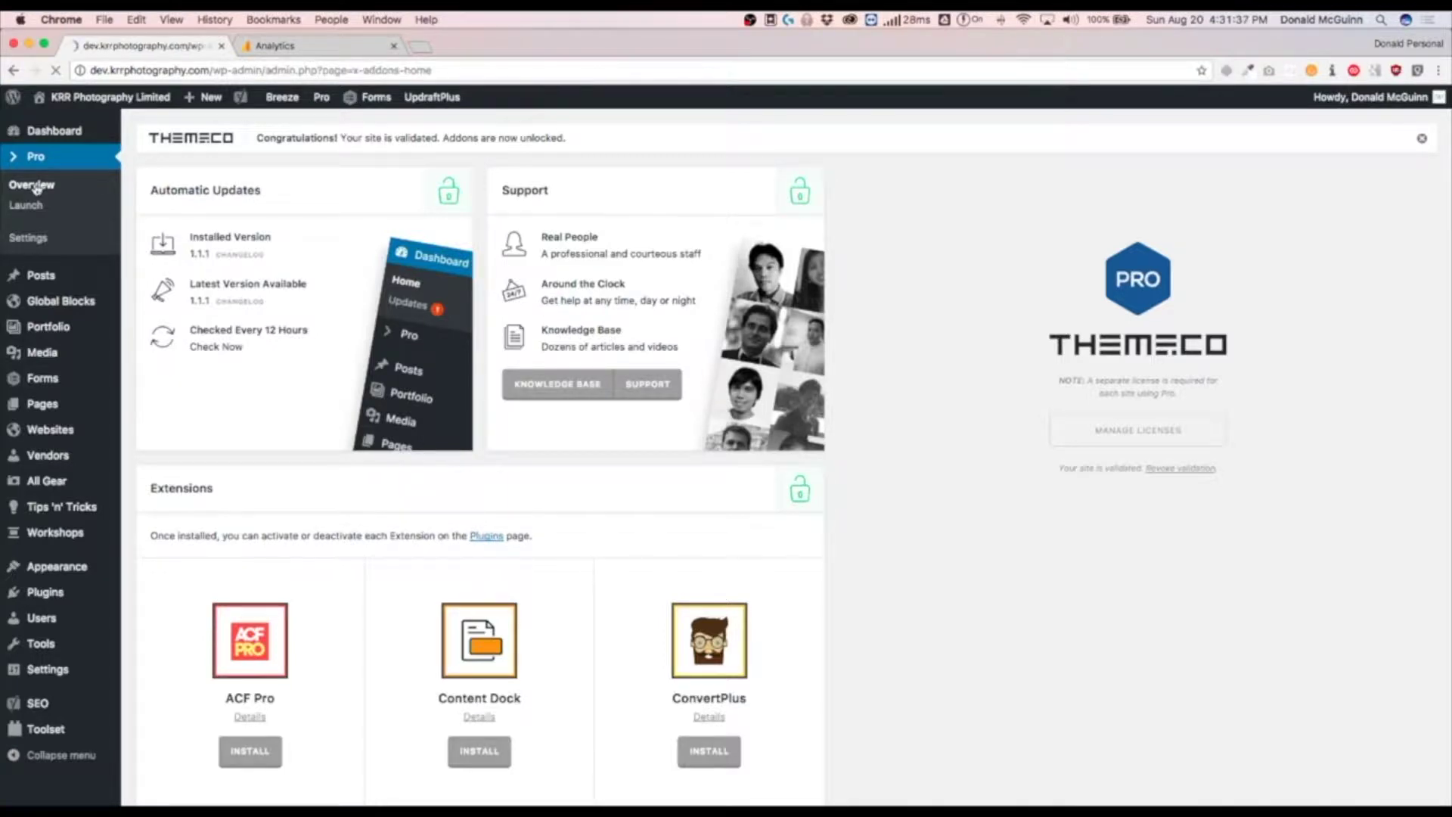
scroll(449, 295, down, 12)
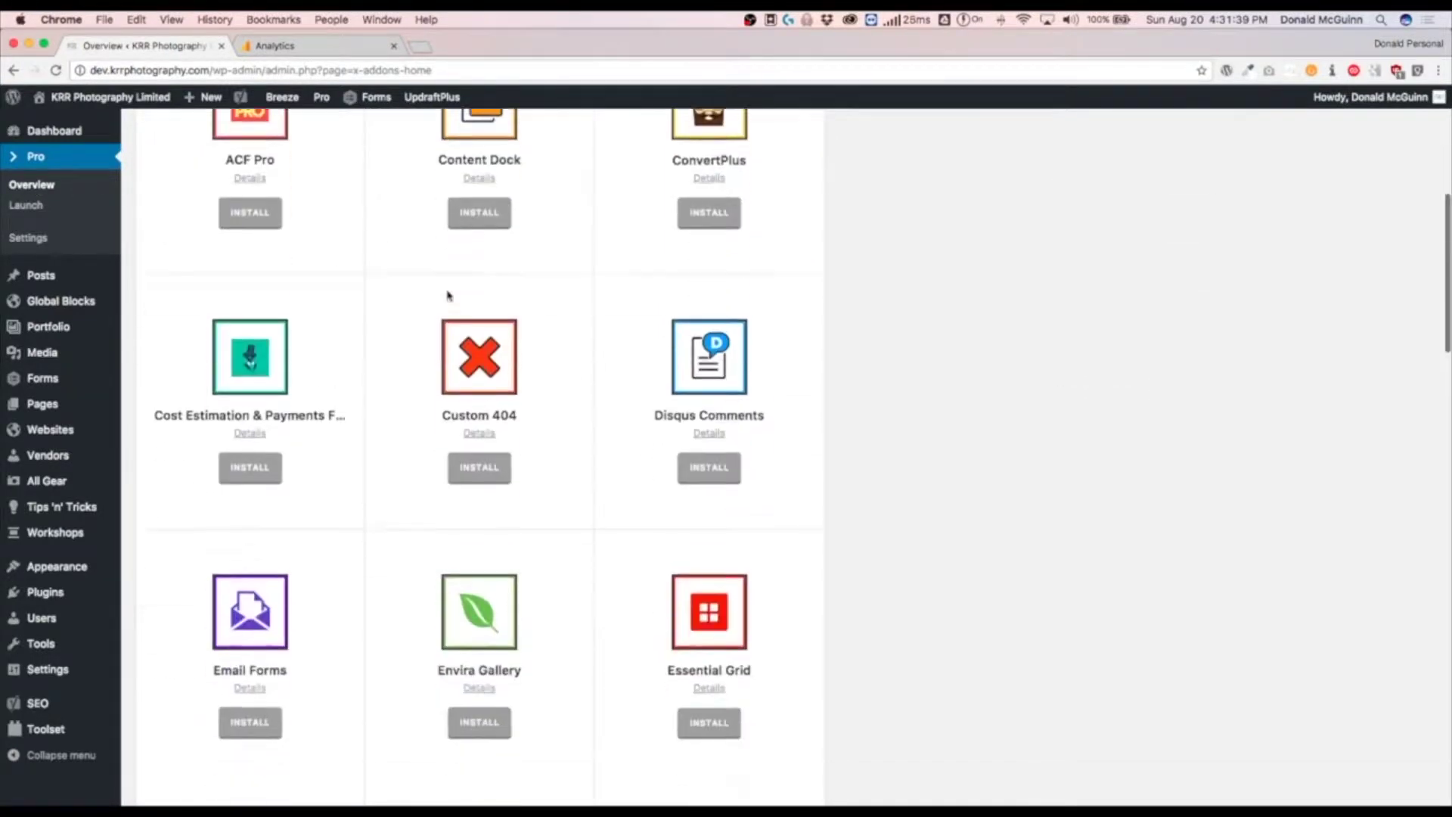
scroll(448, 294, down, 2)
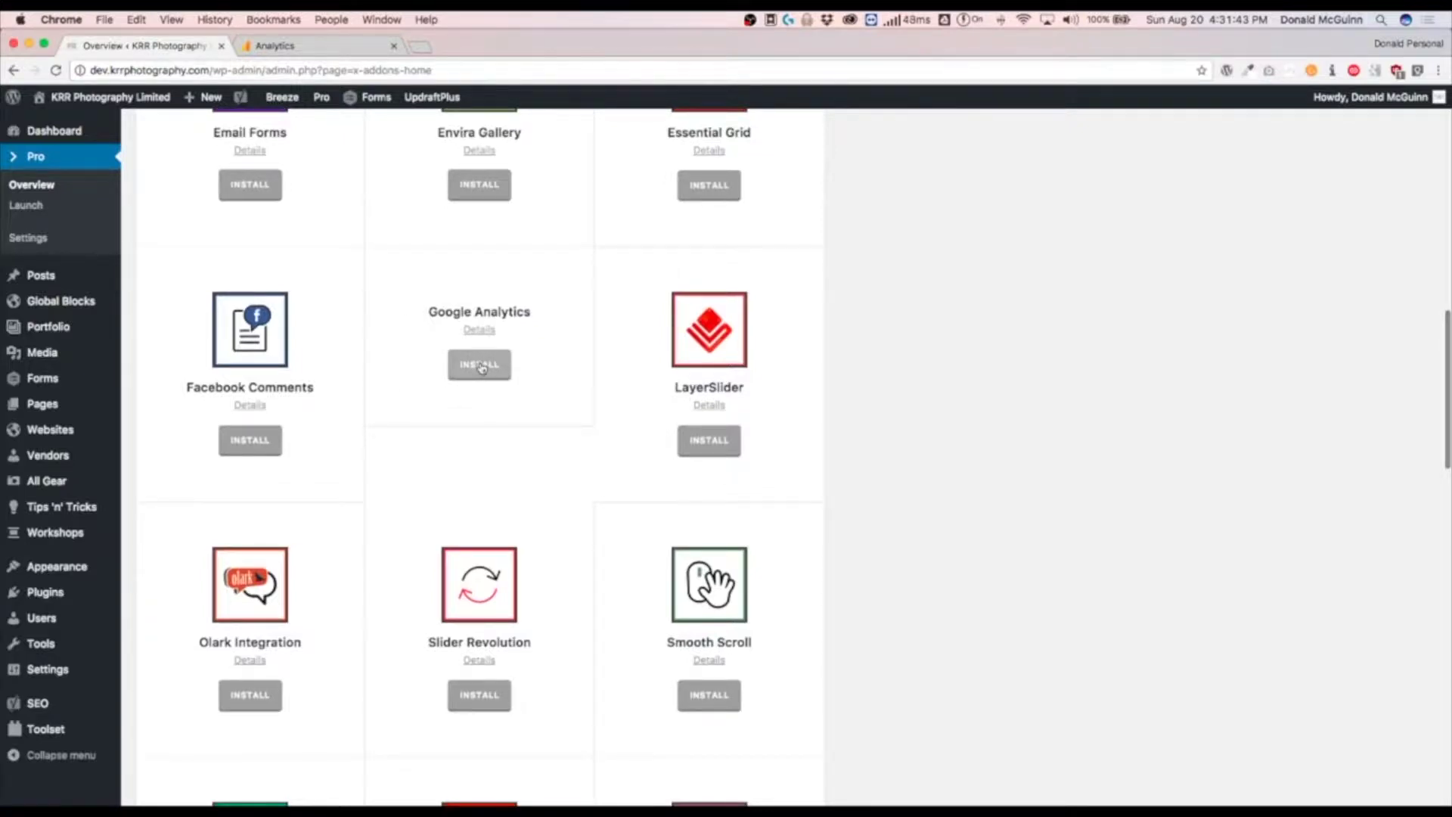
click(481, 366)
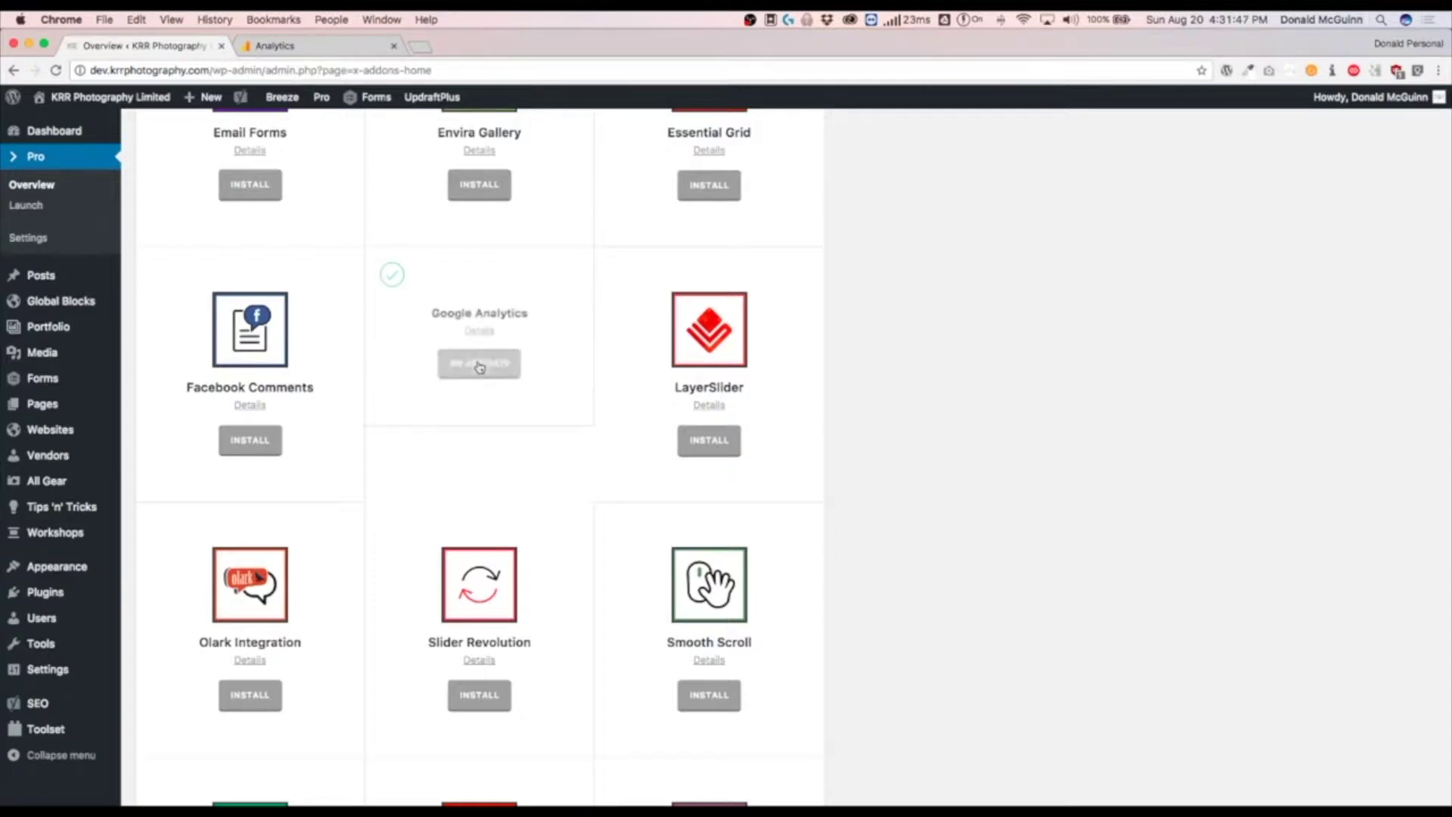
click(479, 366)
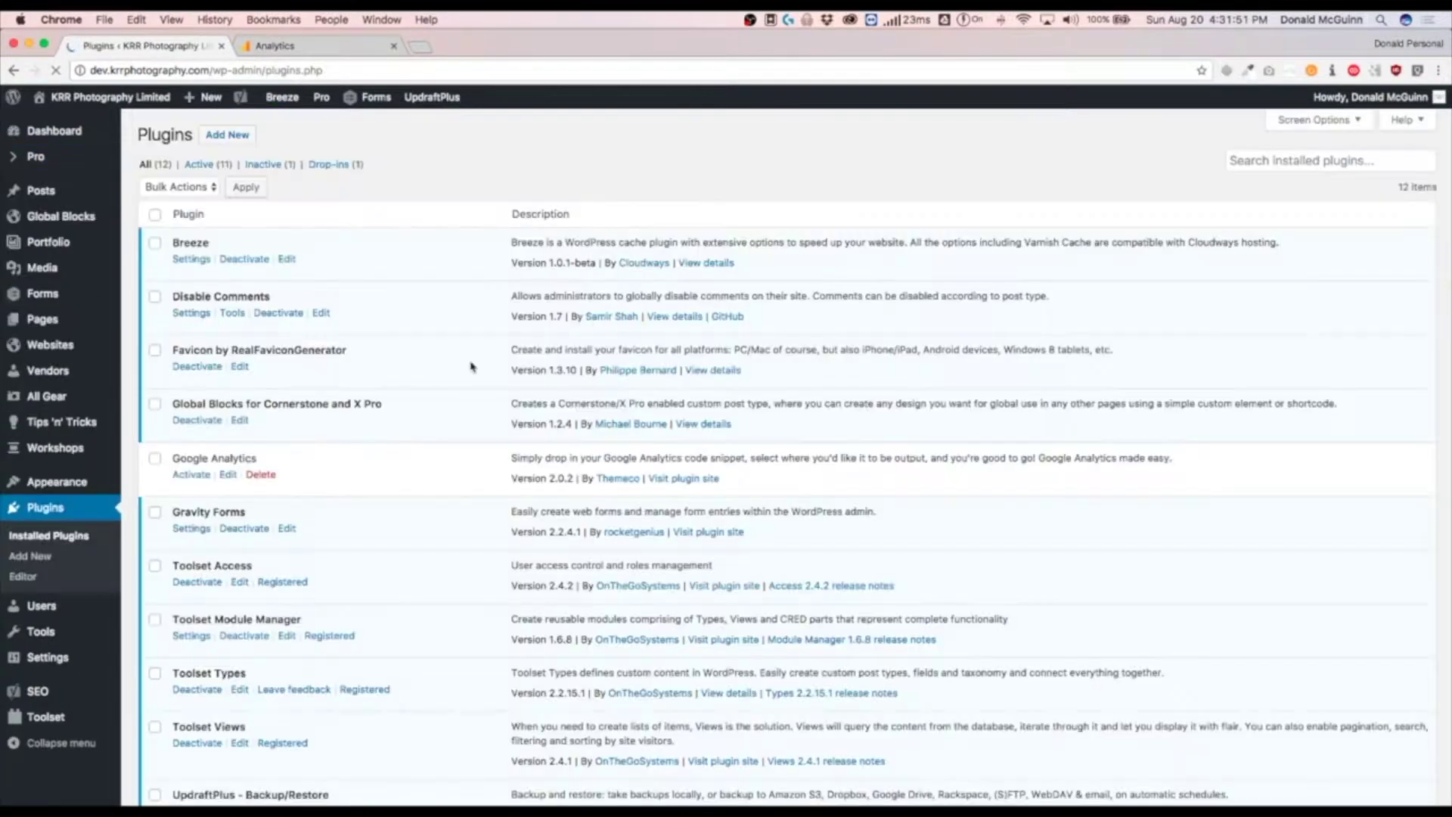
scroll(332, 415, down, 1)
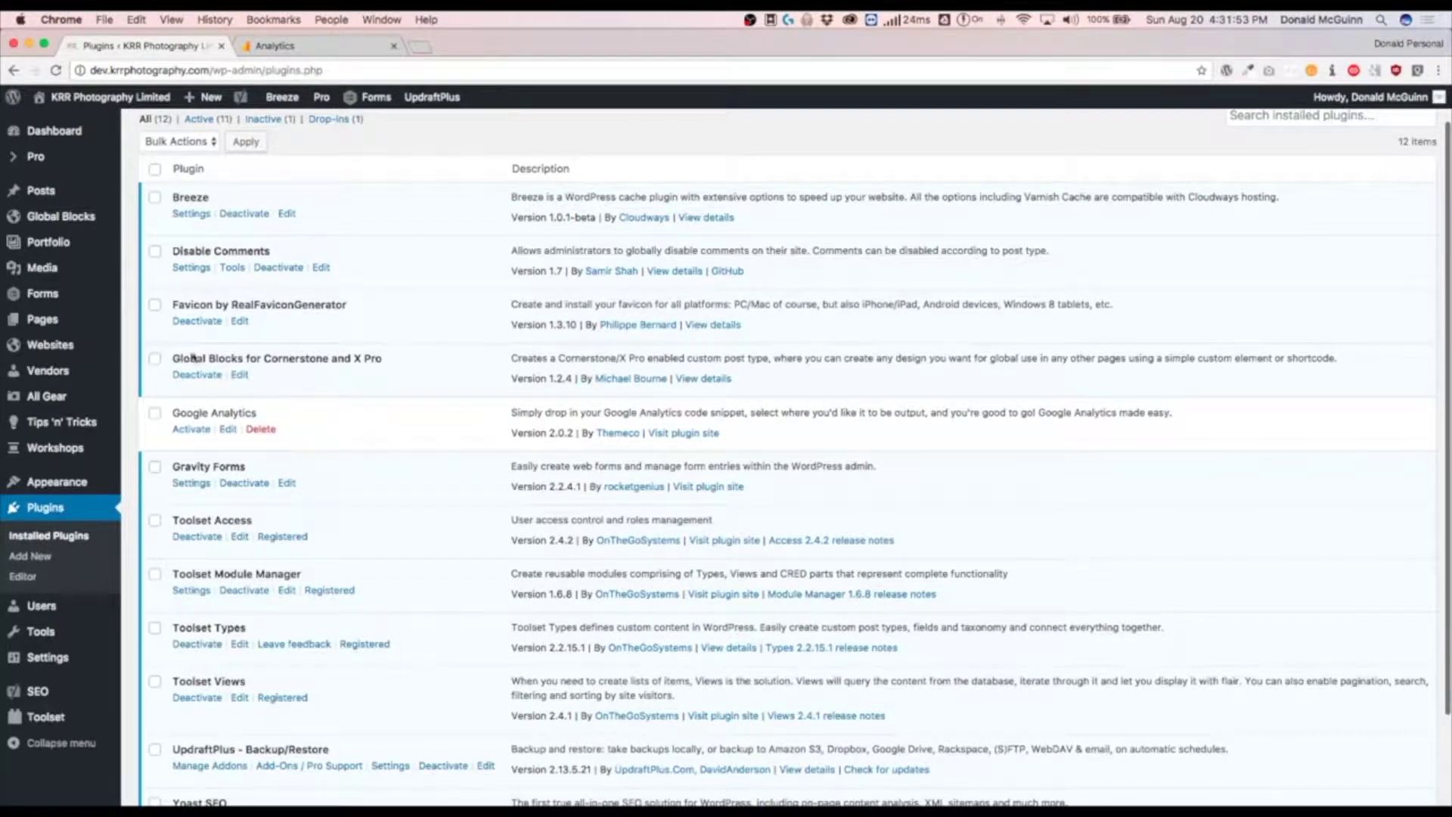
click(190, 431)
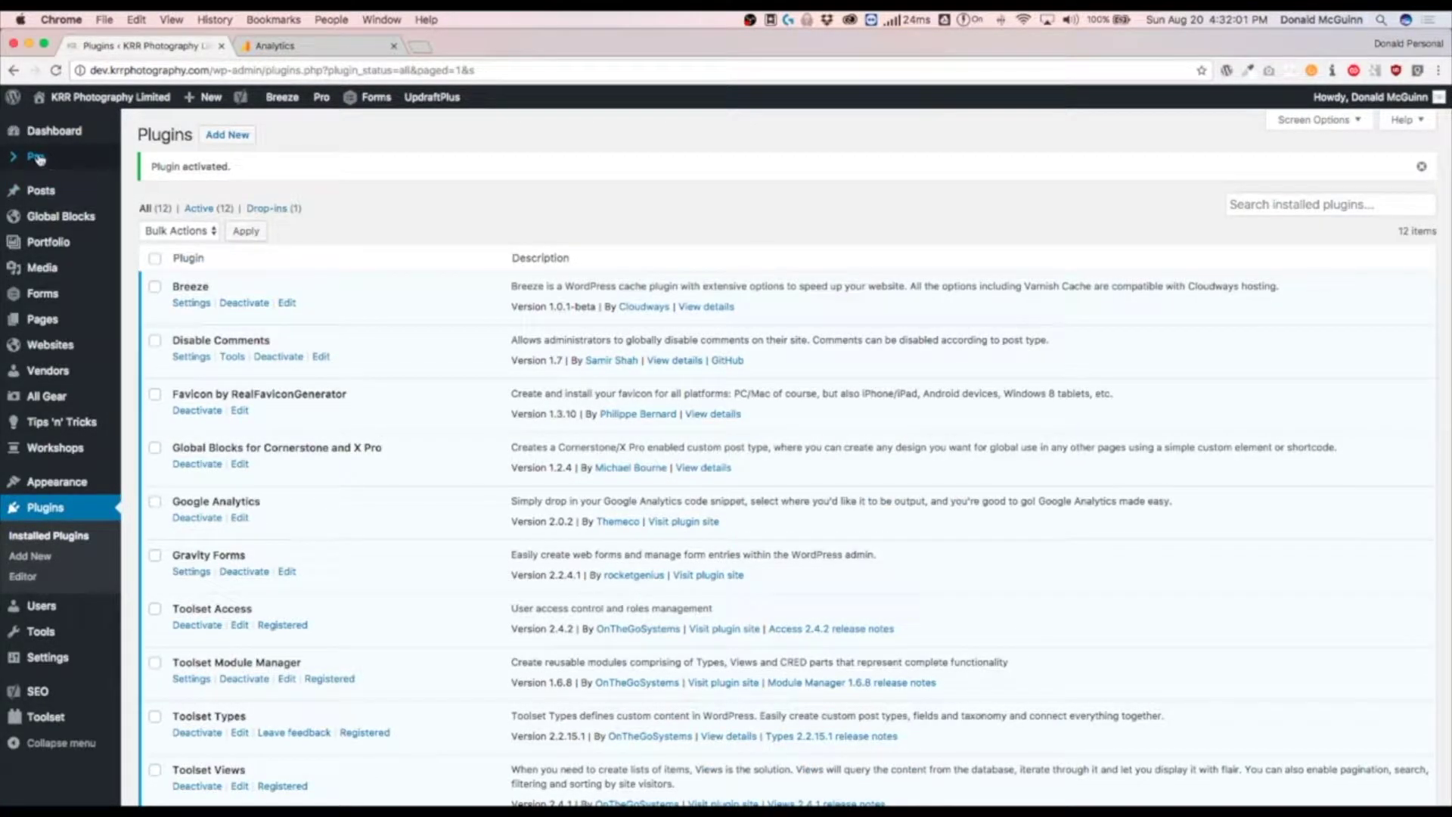
Open the Google Analytics extension's settings under Pro and enable Google Analytics for the site.
mouse_move(39, 158)
click(167, 236)
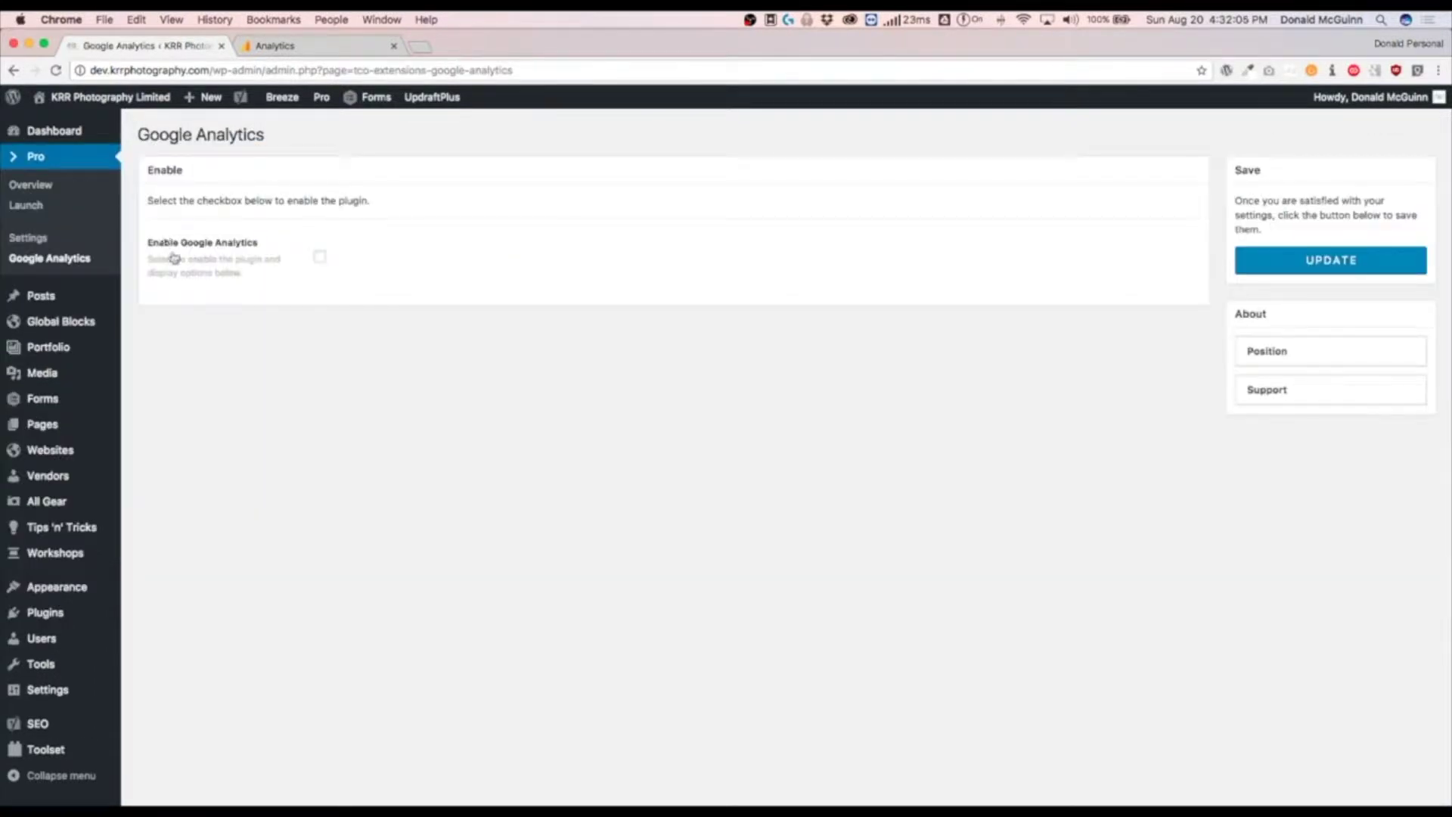
click(320, 258)
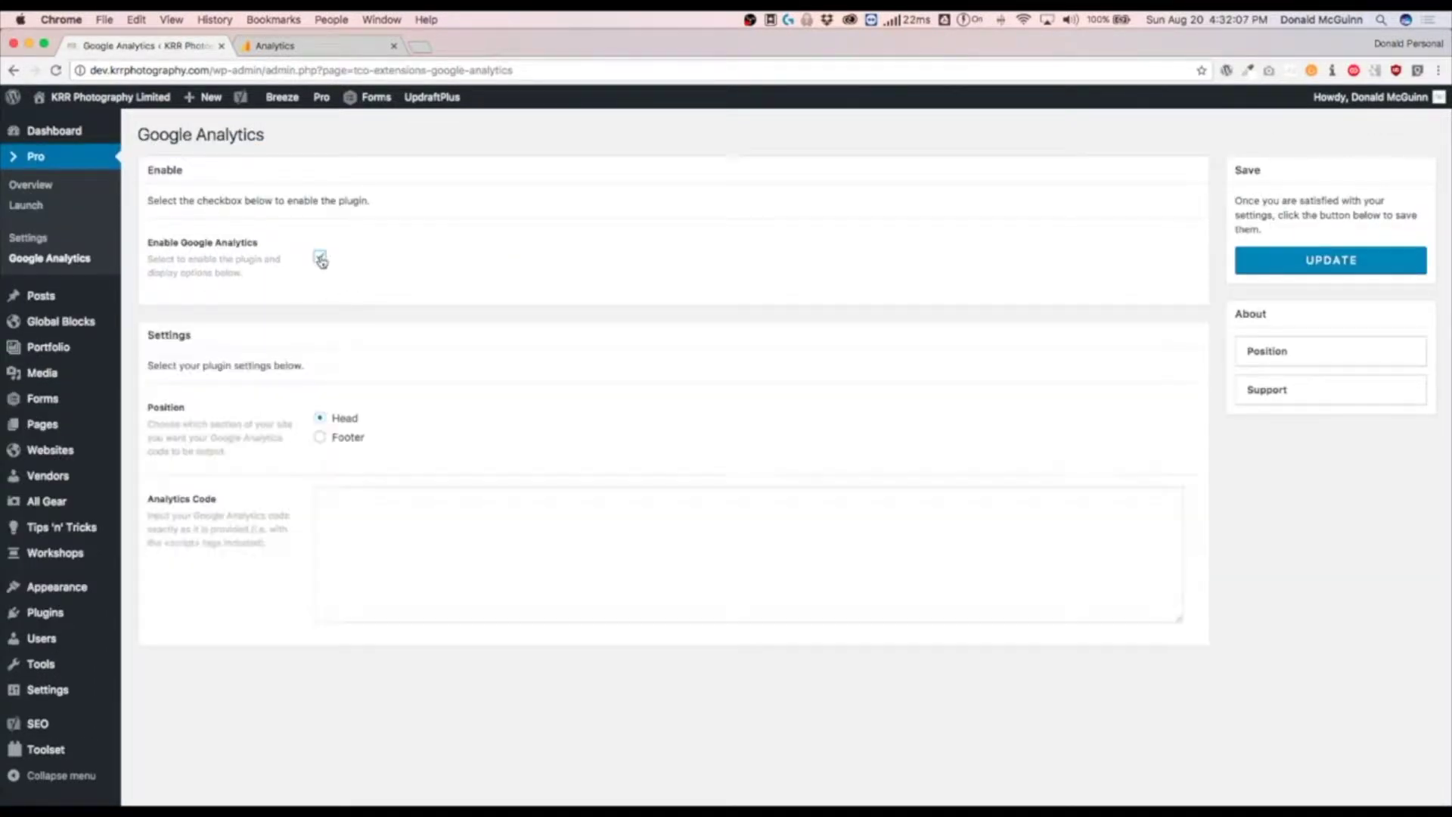
click(399, 522)
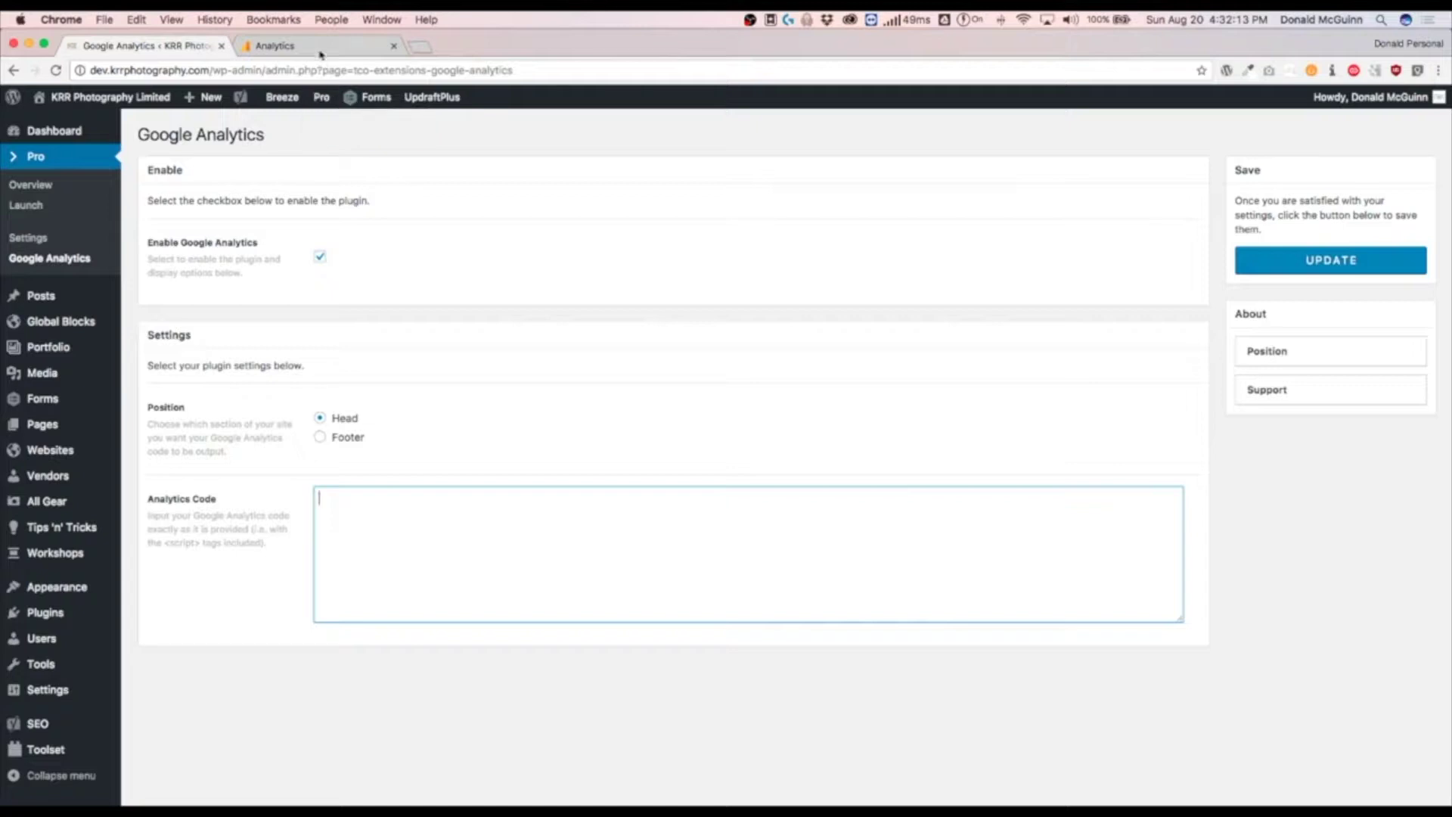
Switch to Google Analytics, reload it from its base address, and start creating a new account in the administration area.
click(342, 46)
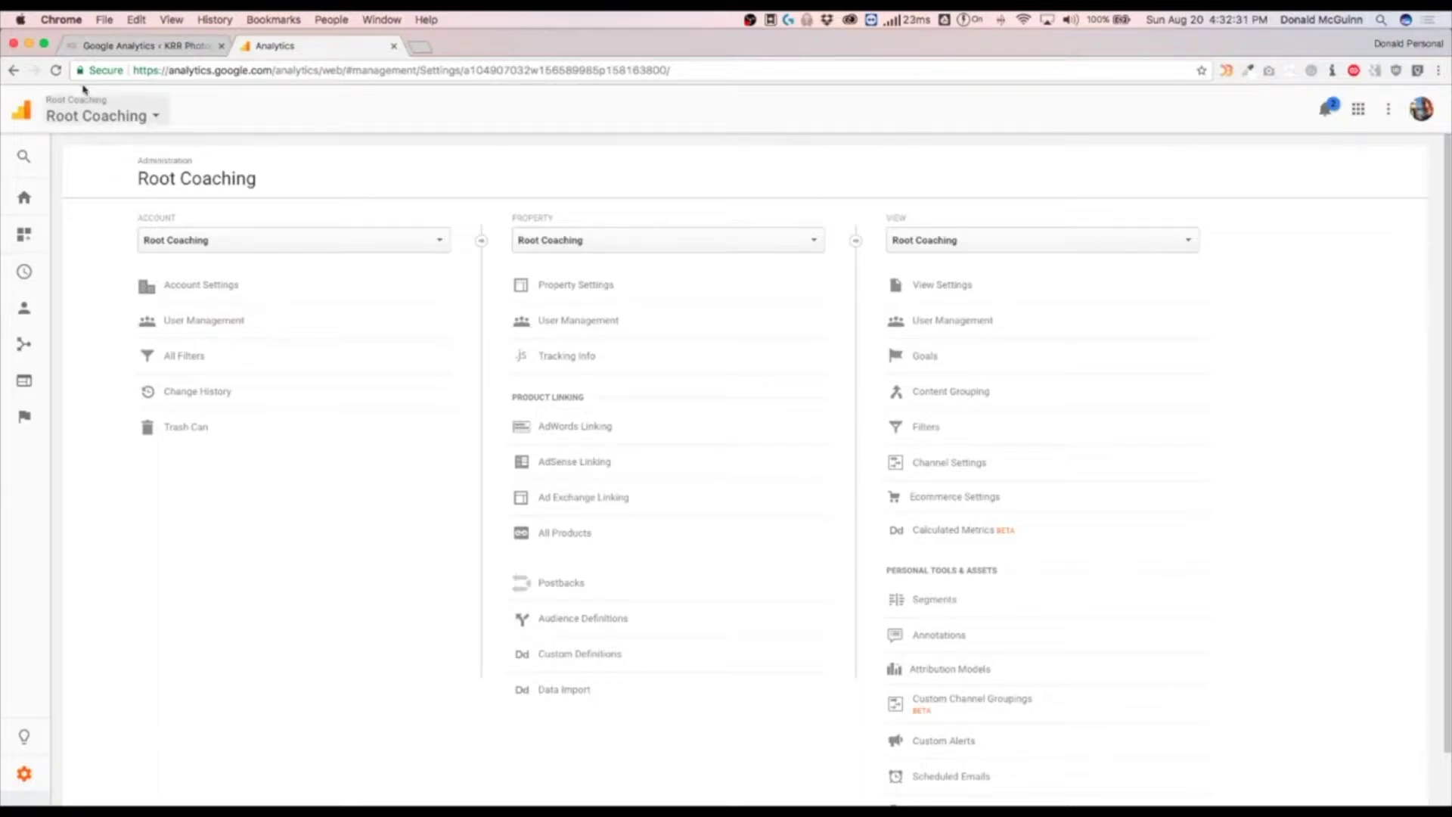
drag(273, 70, 670, 70)
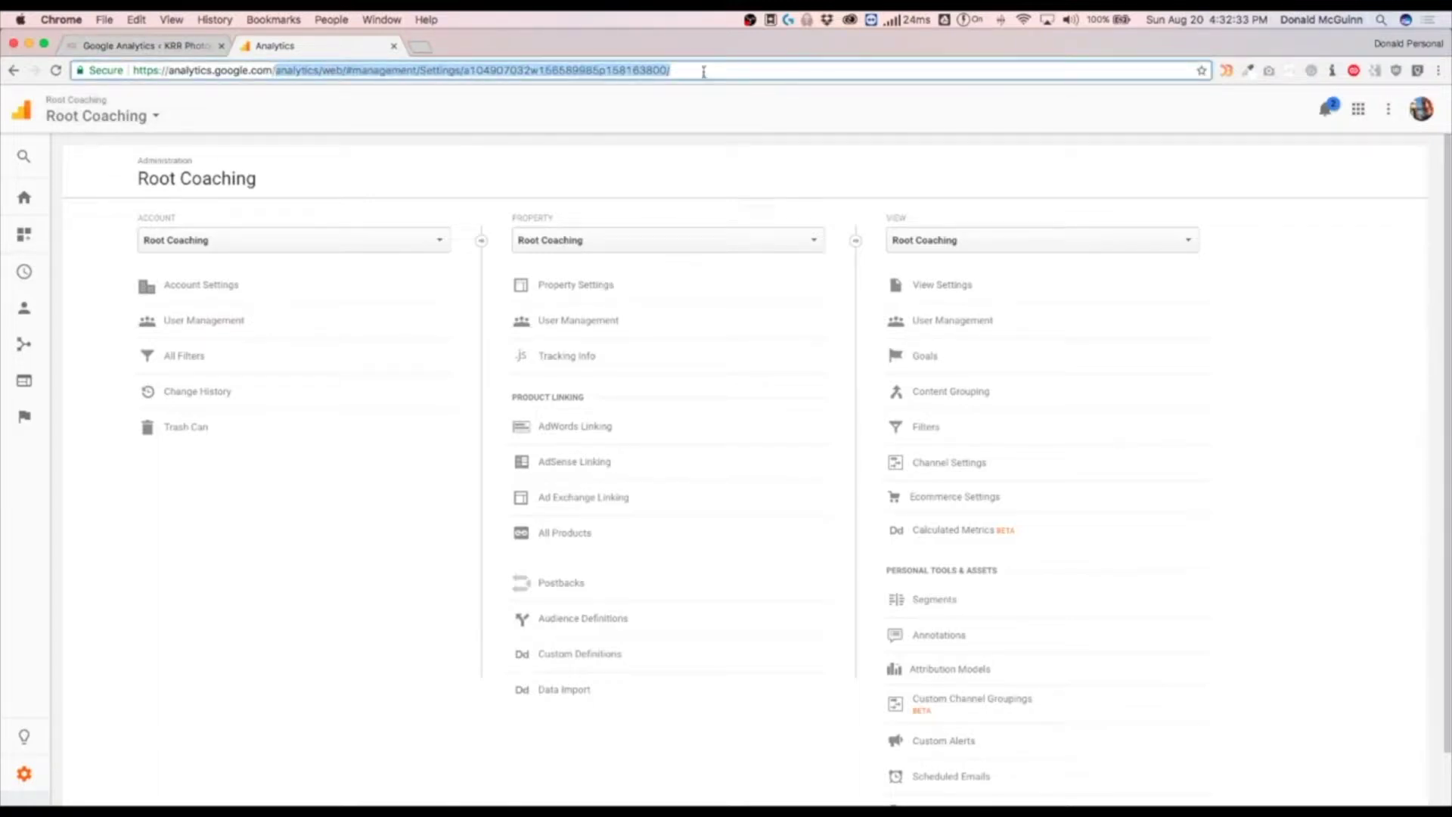
key(BackSpace)
key(Return)
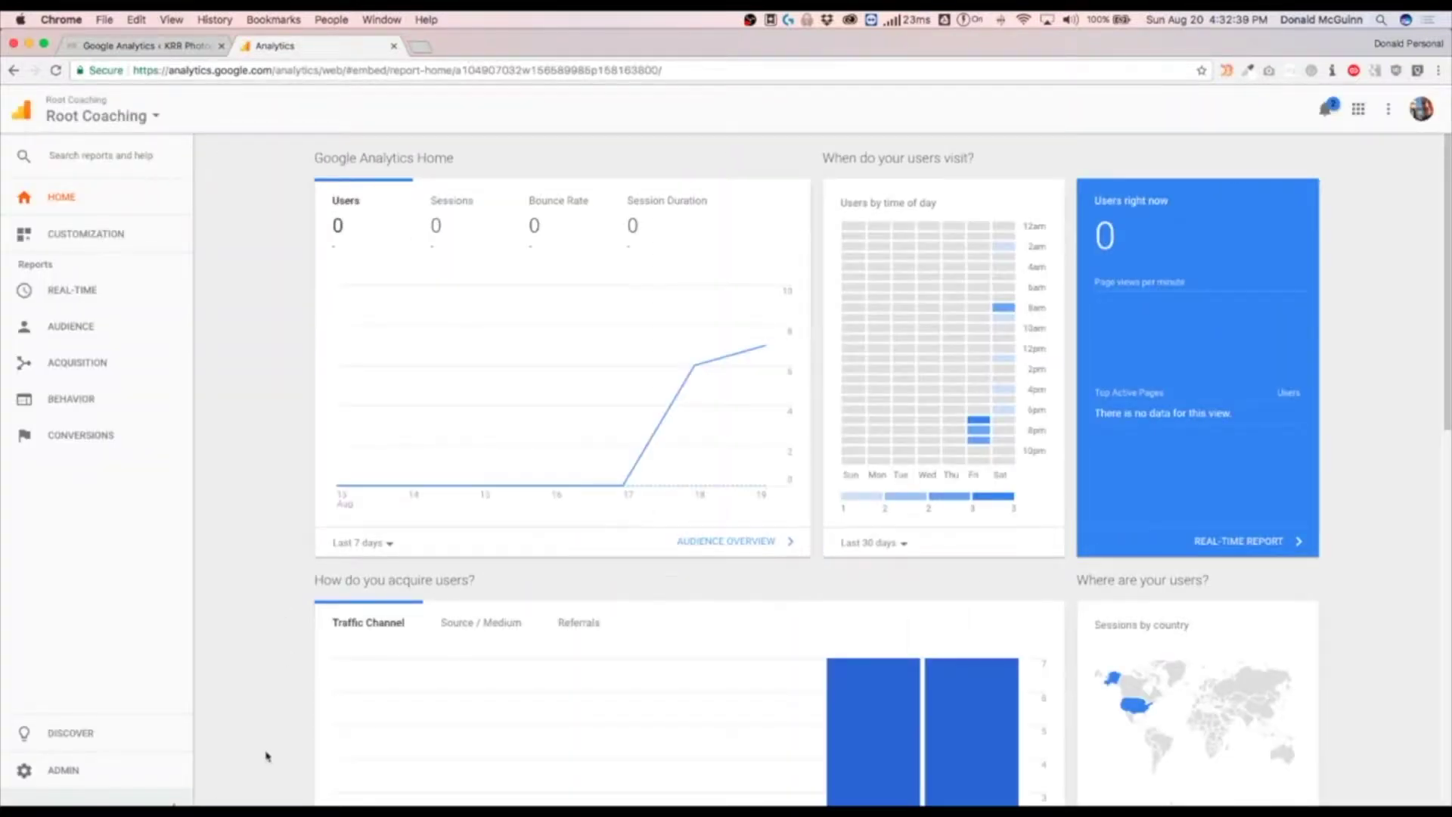
click(68, 771)
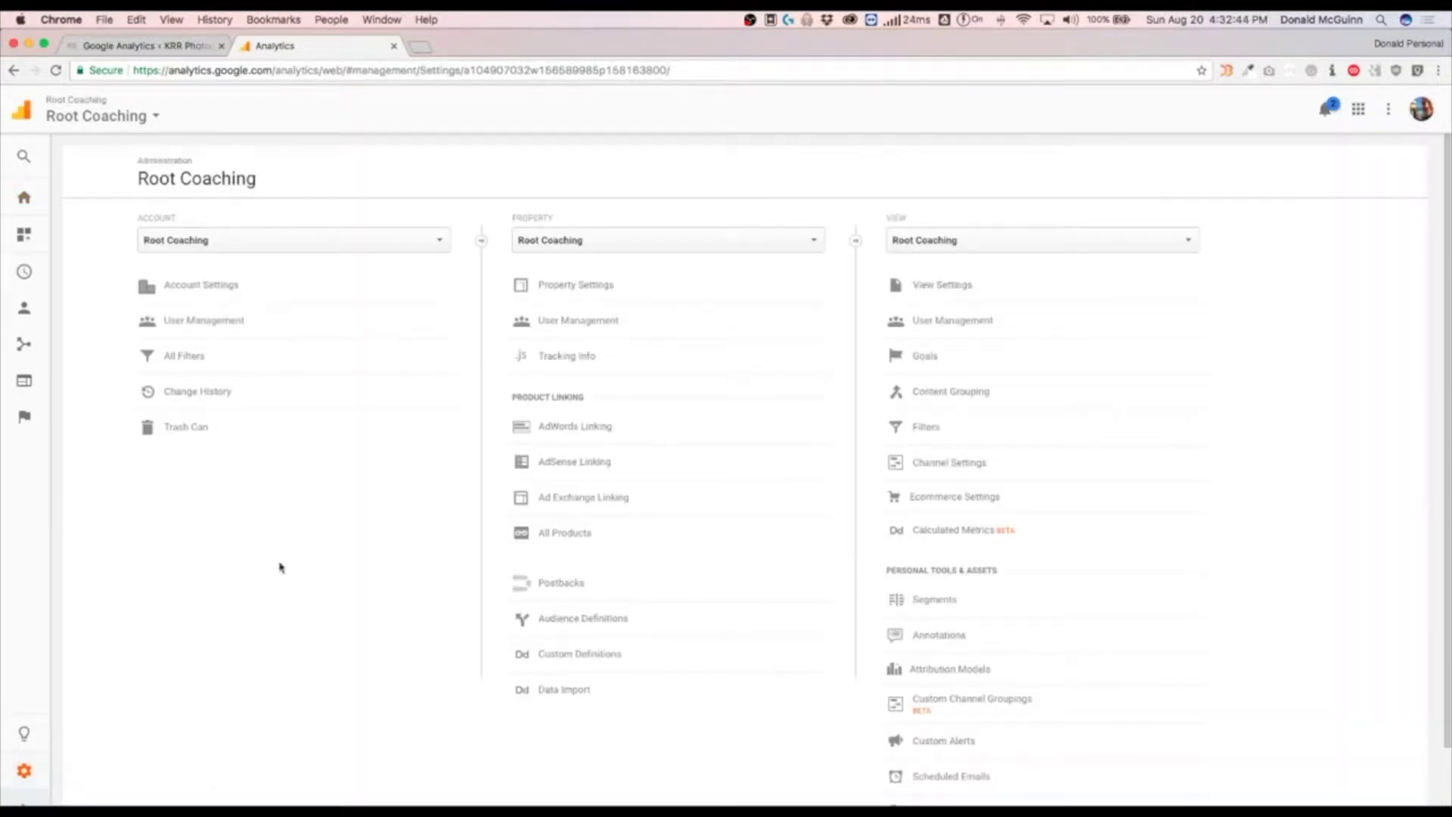
click(201, 241)
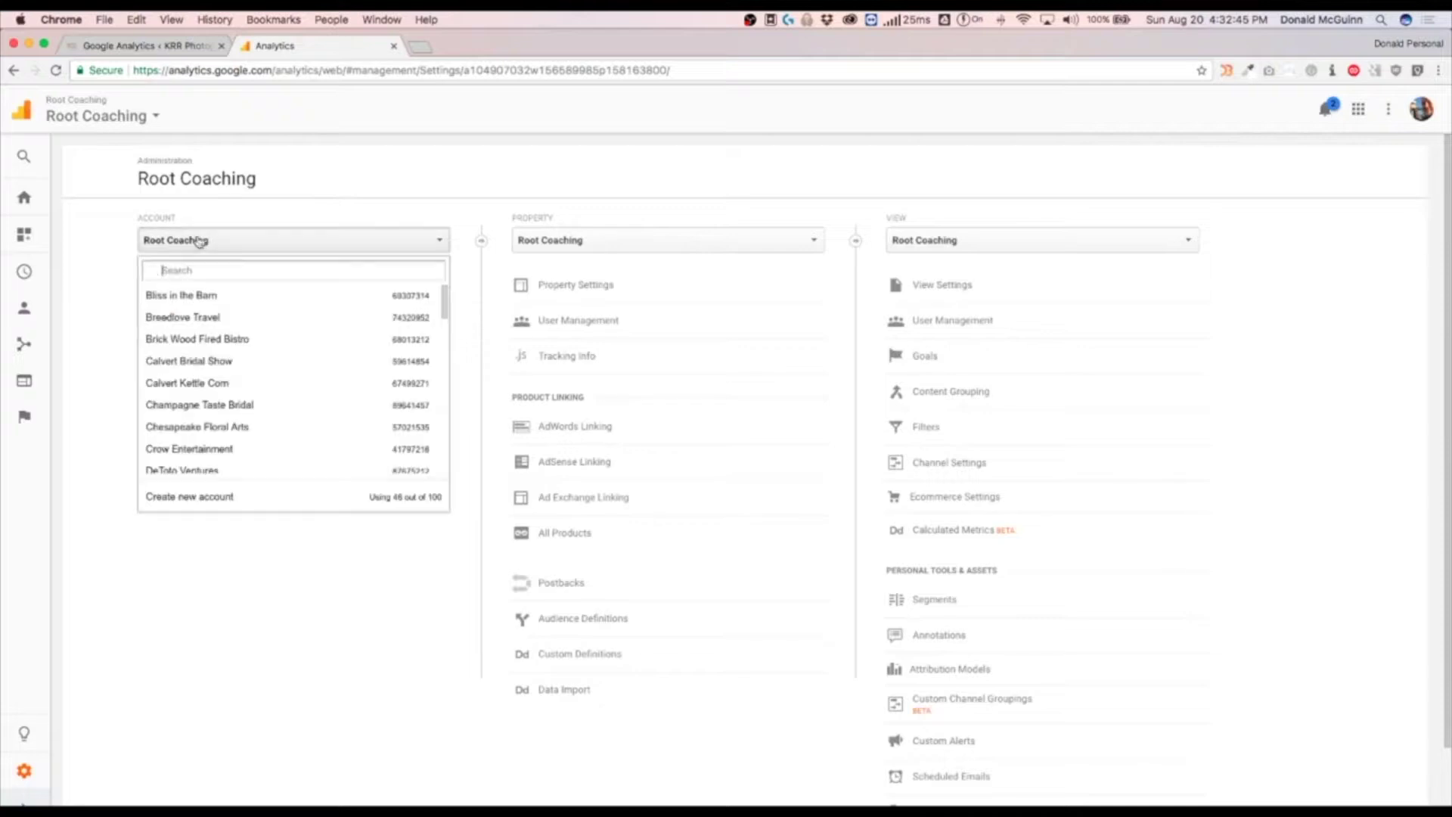
click(200, 499)
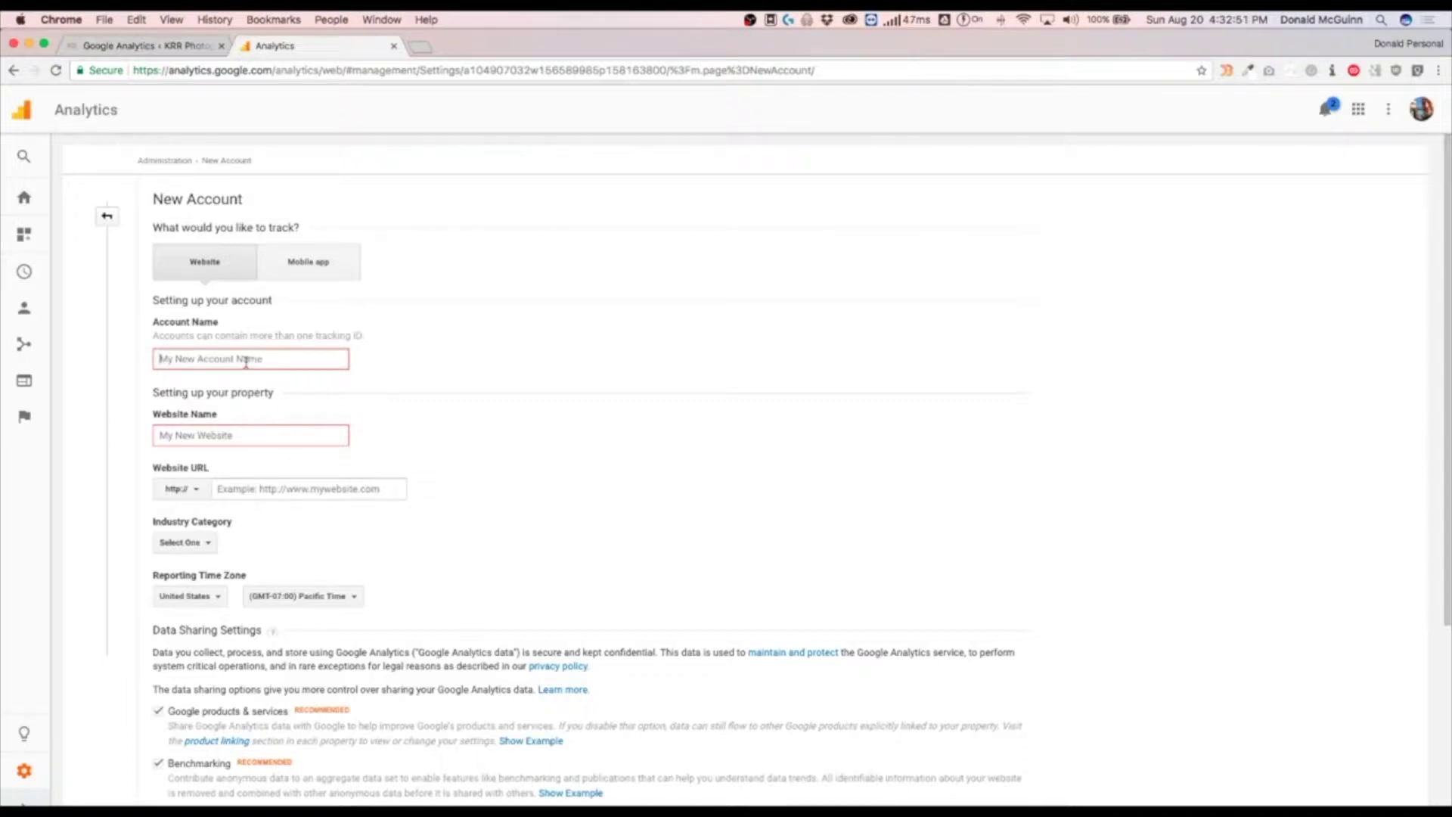
Name the new account "KRR Photography" and its website "KRR Photography.com".
click(250, 359)
text(Krr Photography)
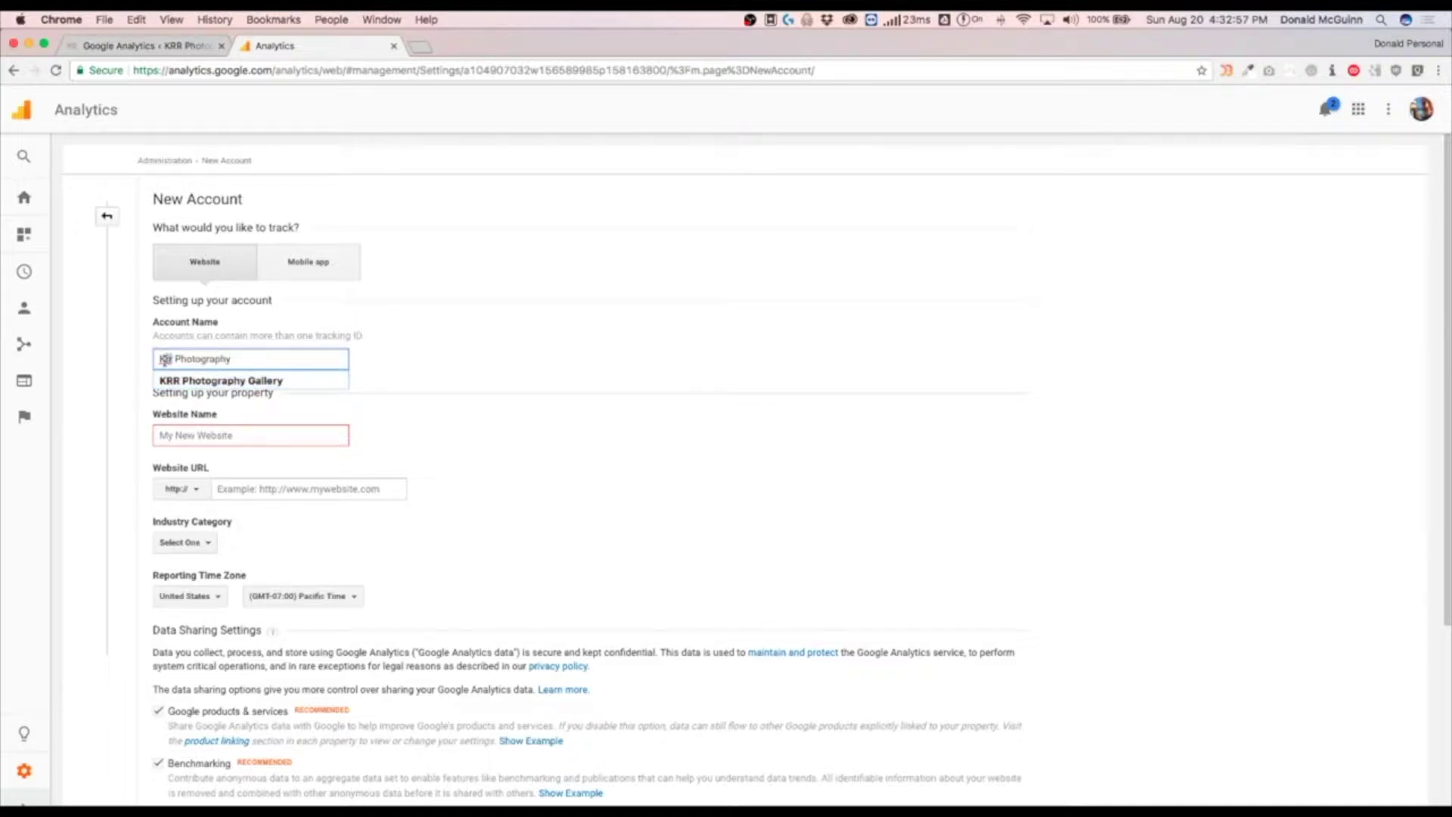
double_click(166, 359)
text(KRR)
click(227, 435)
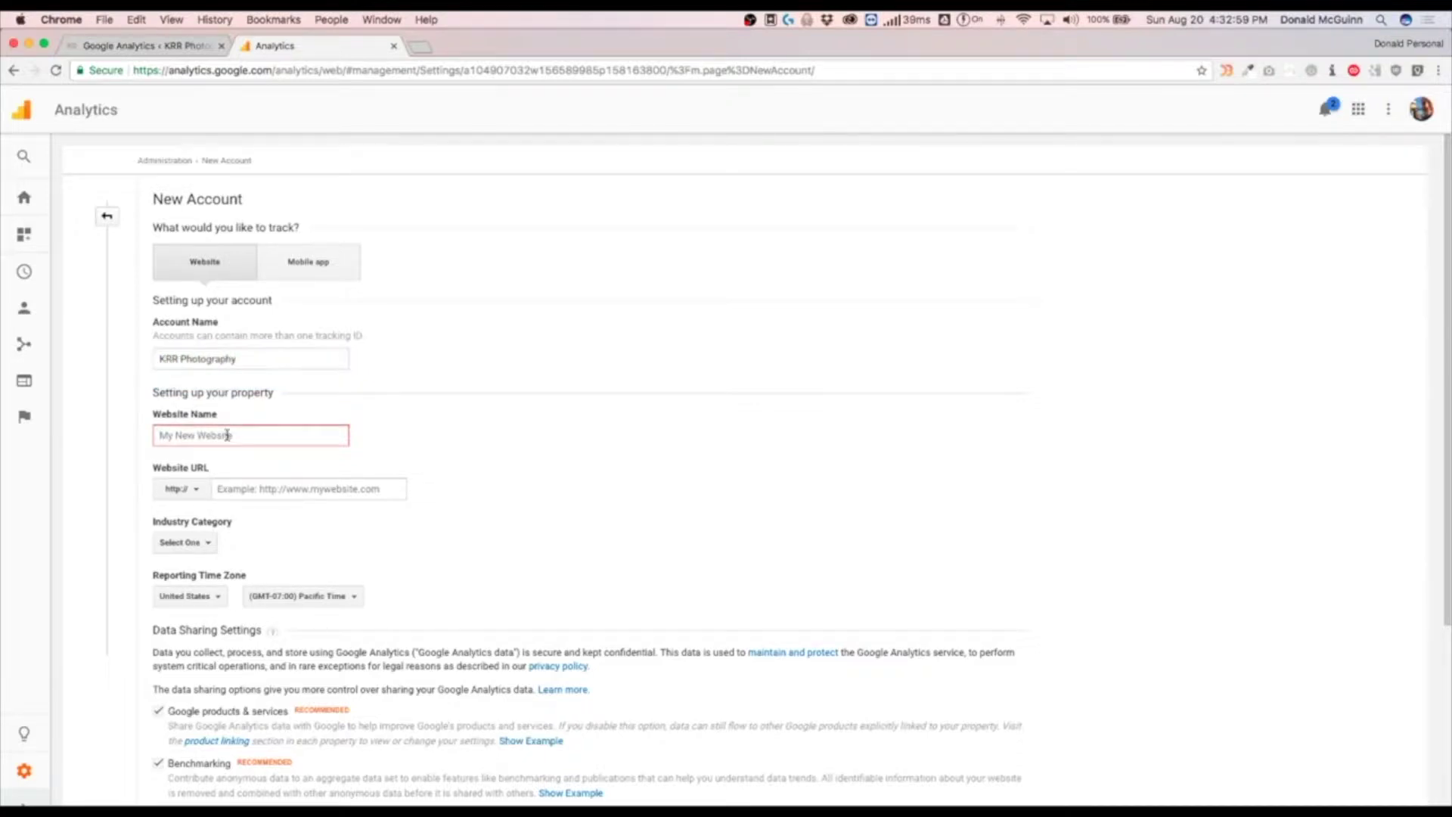
text(KRR Photography.com)
key(Tab)
click(194, 491)
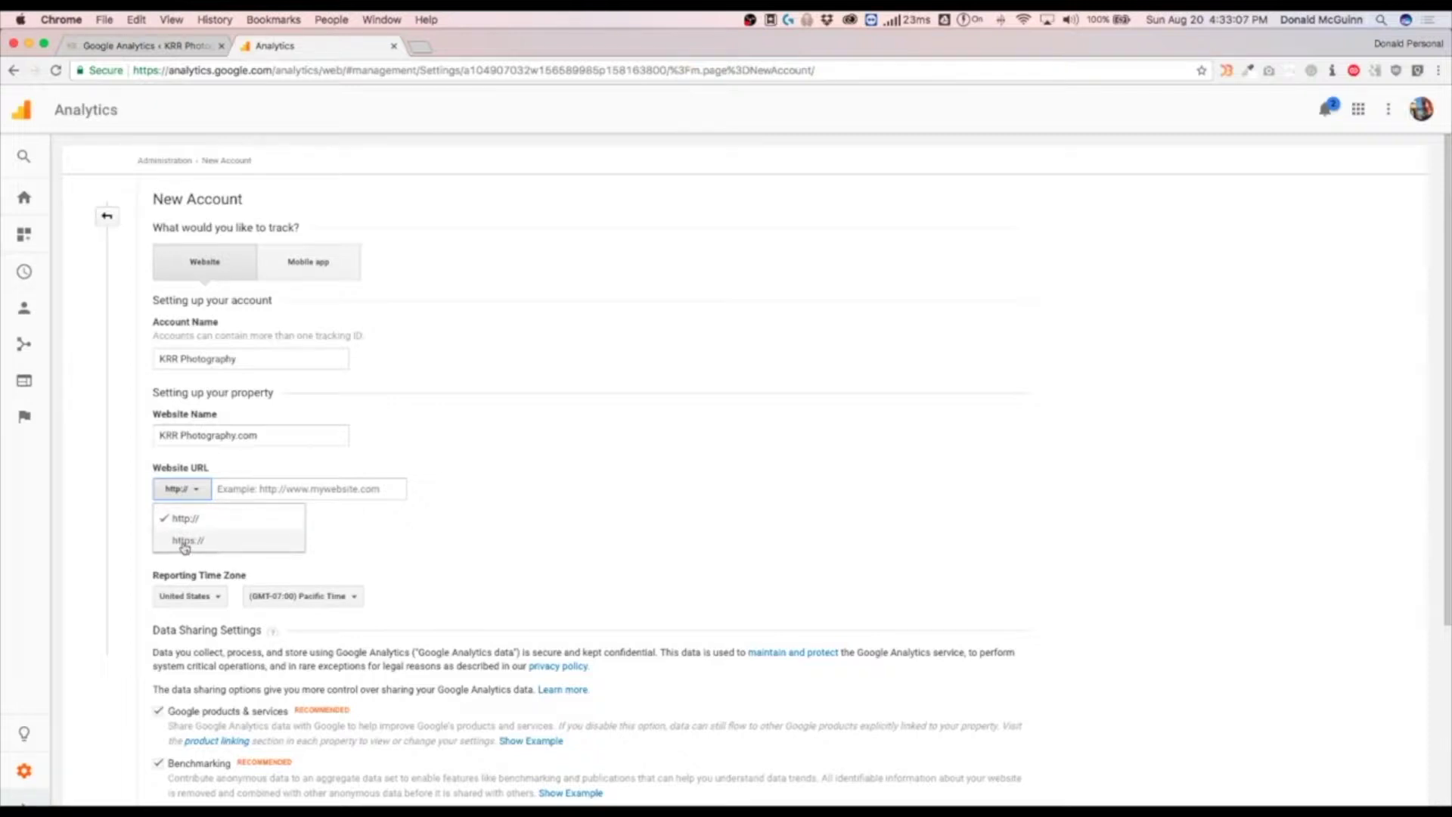
click(266, 488)
text(dev.krrphot)
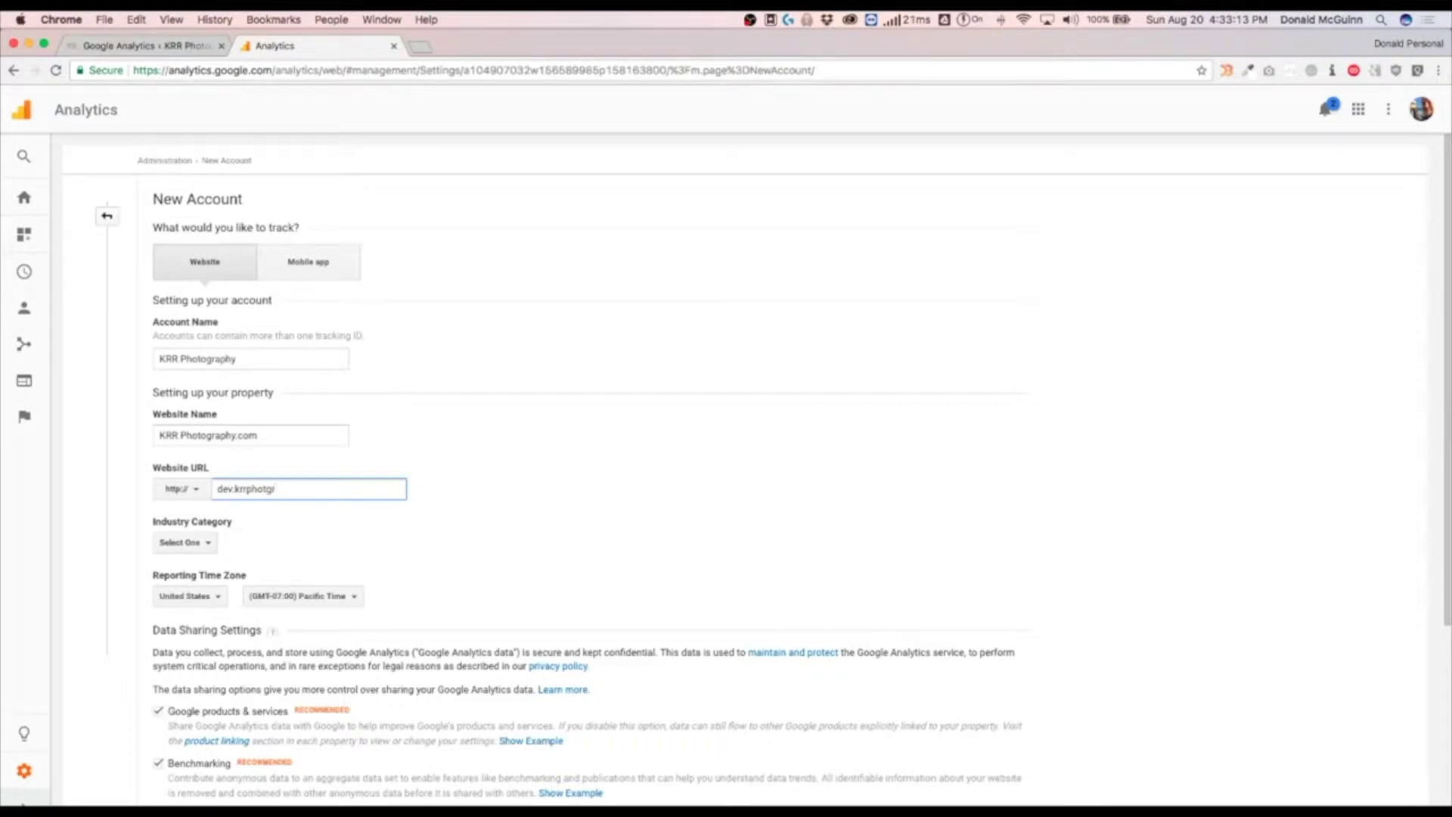
text(ography.com)
click(437, 493)
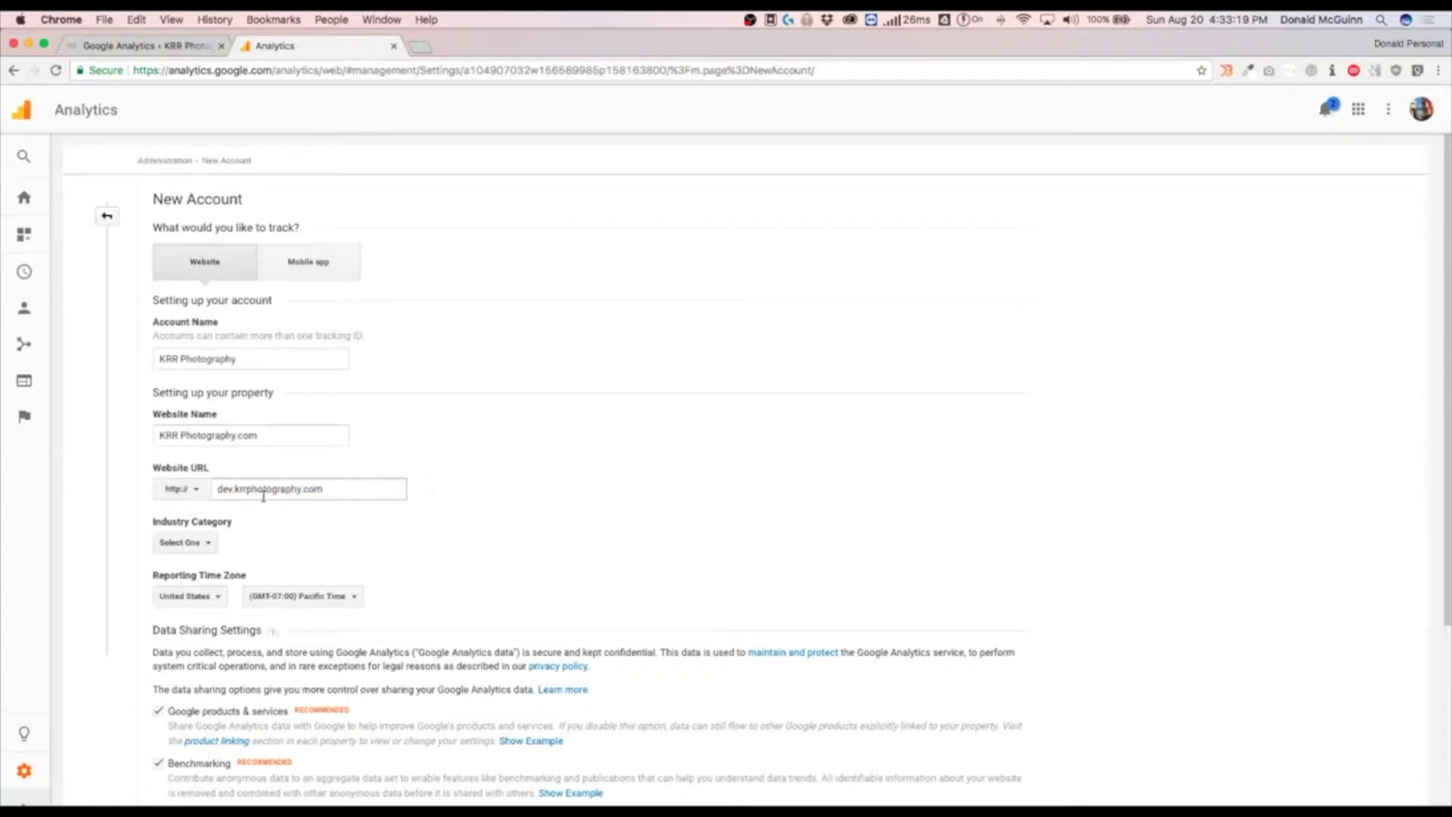
drag(235, 492, 213, 495)
click(378, 490)
Set the industry category to Other and the reporting time zone to (GMT-04:00) Eastern Time.
scroll(377, 490, down, 3)
click(195, 451)
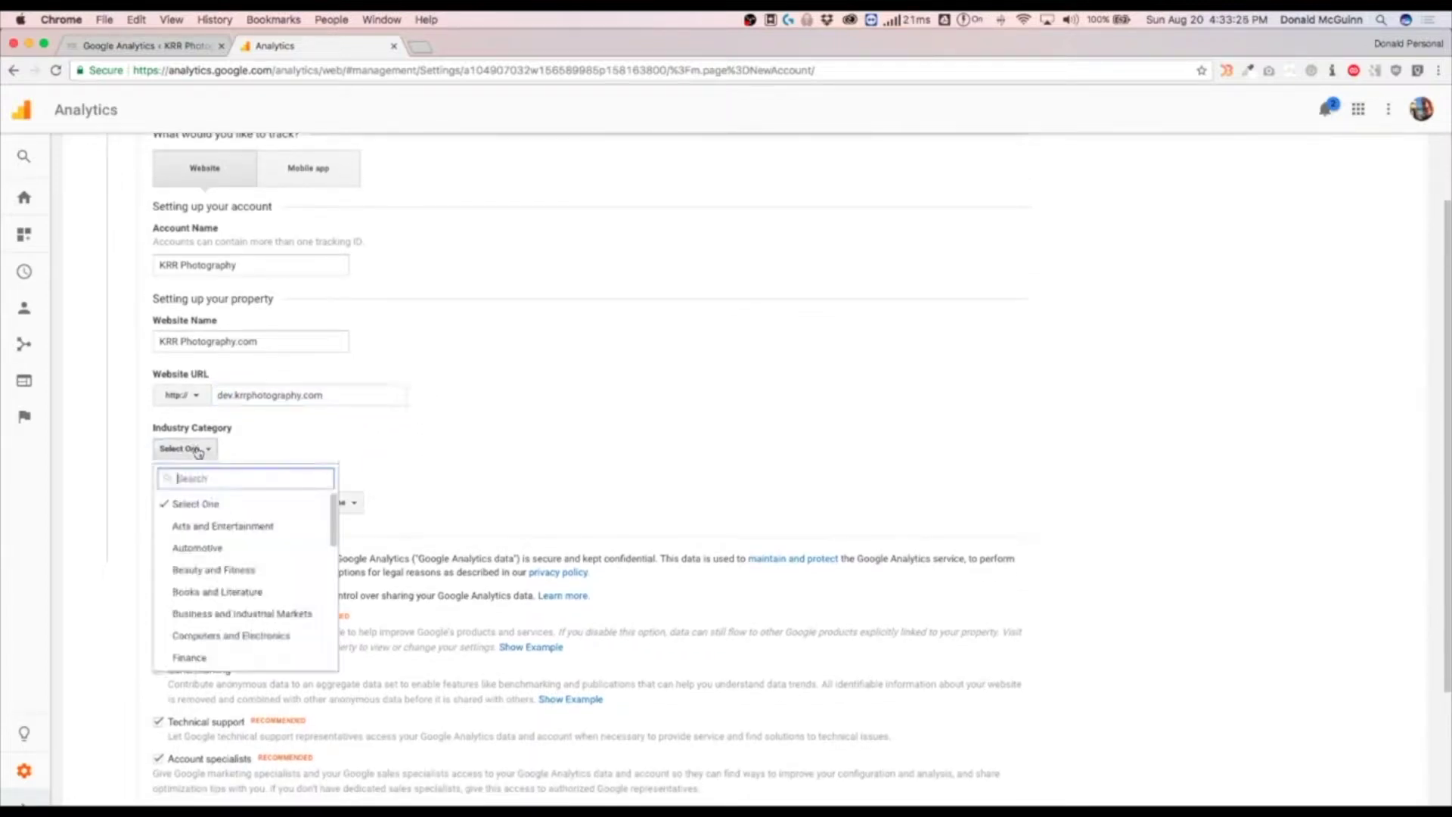
scroll(210, 584, down, 1)
scroll(210, 584, down, 10)
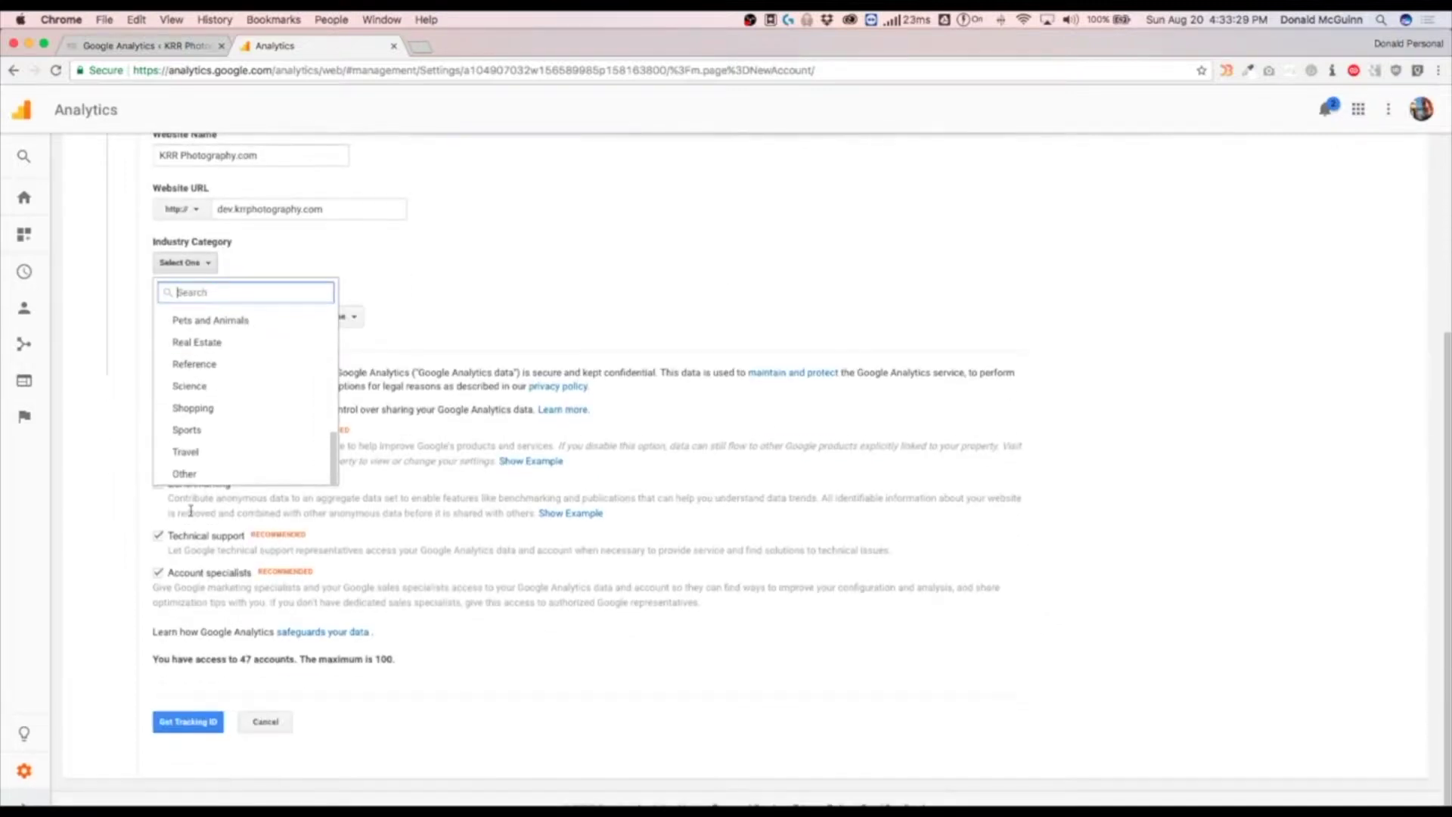
click(189, 473)
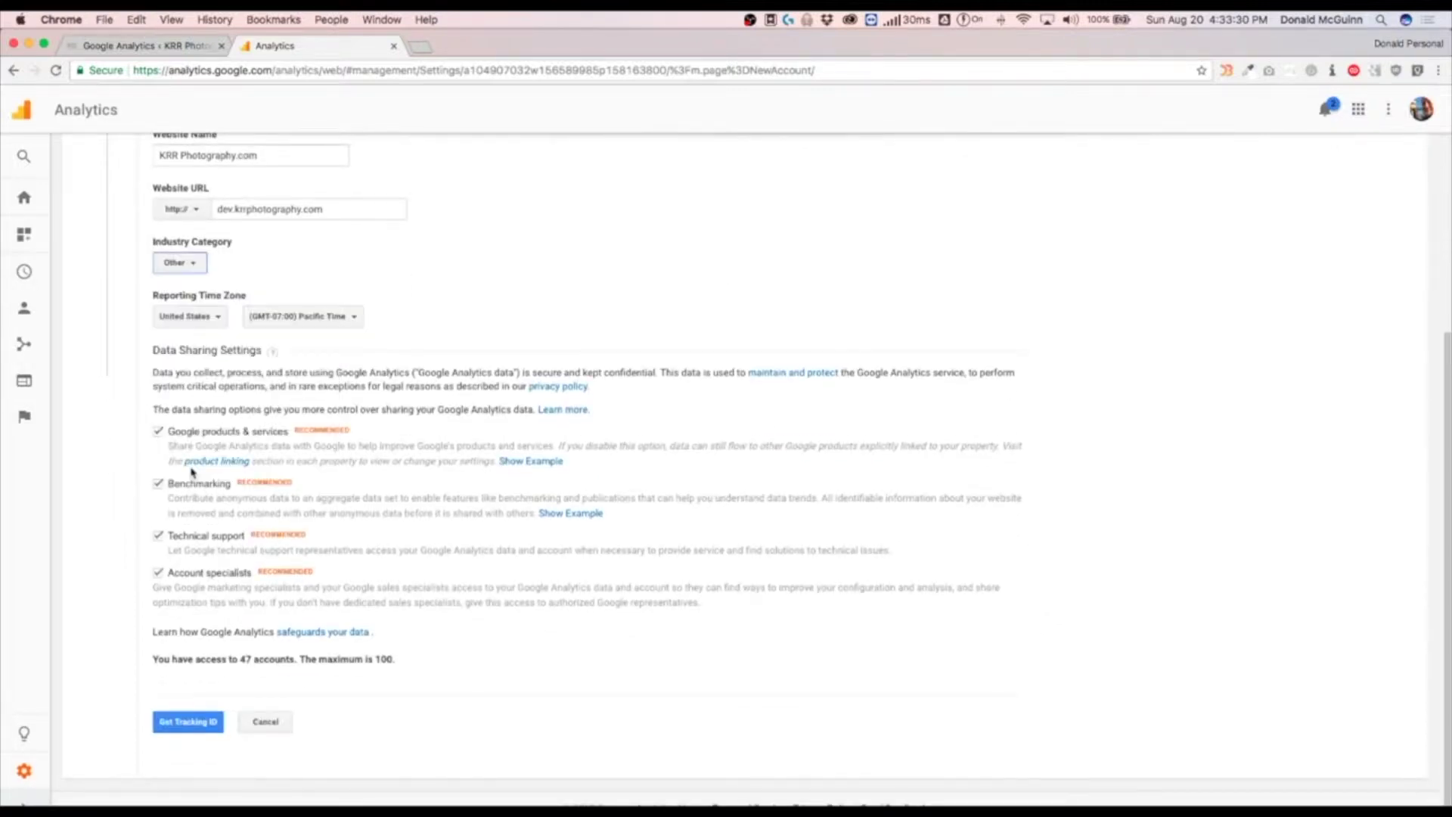
click(298, 318)
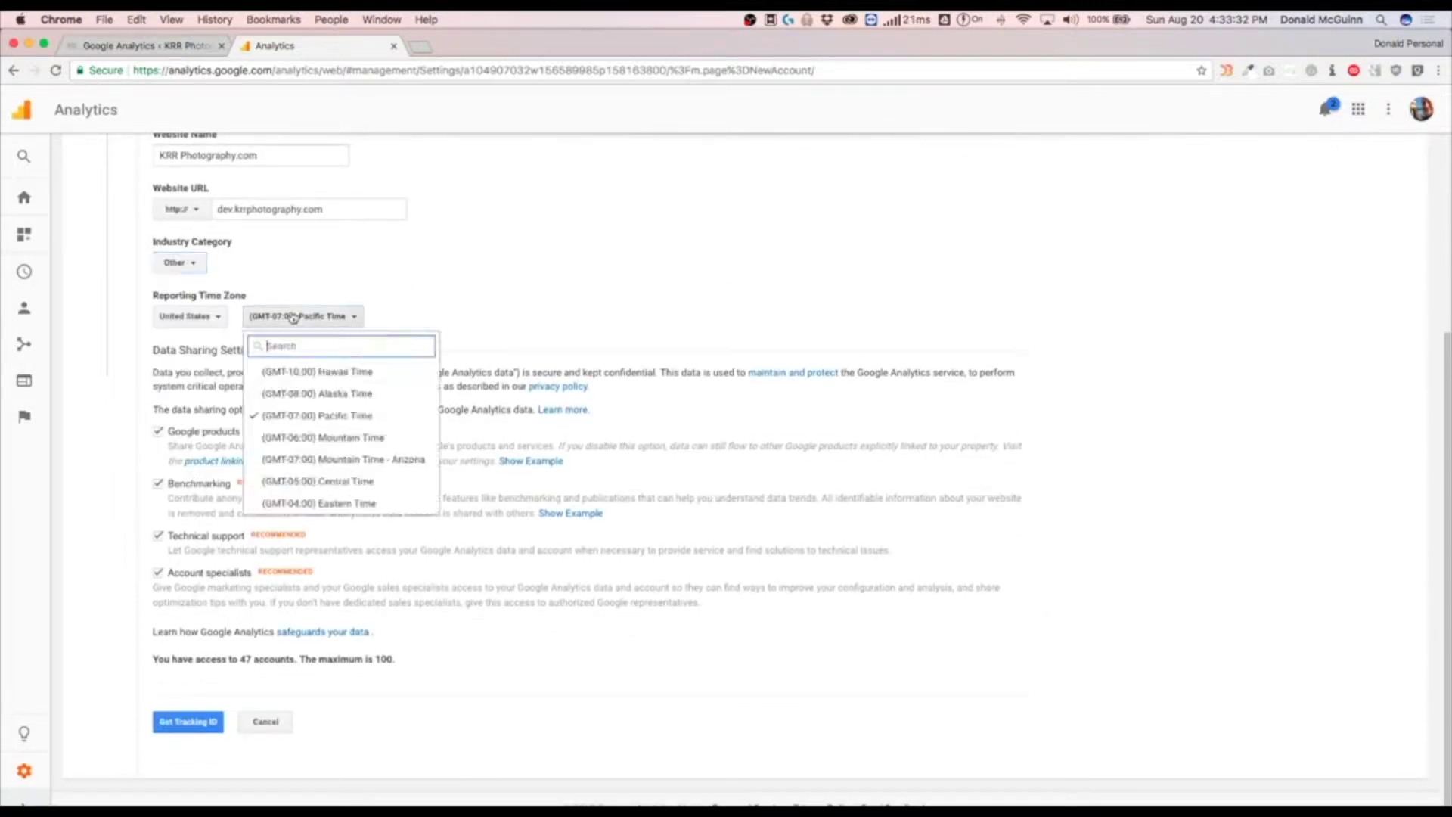
click(314, 504)
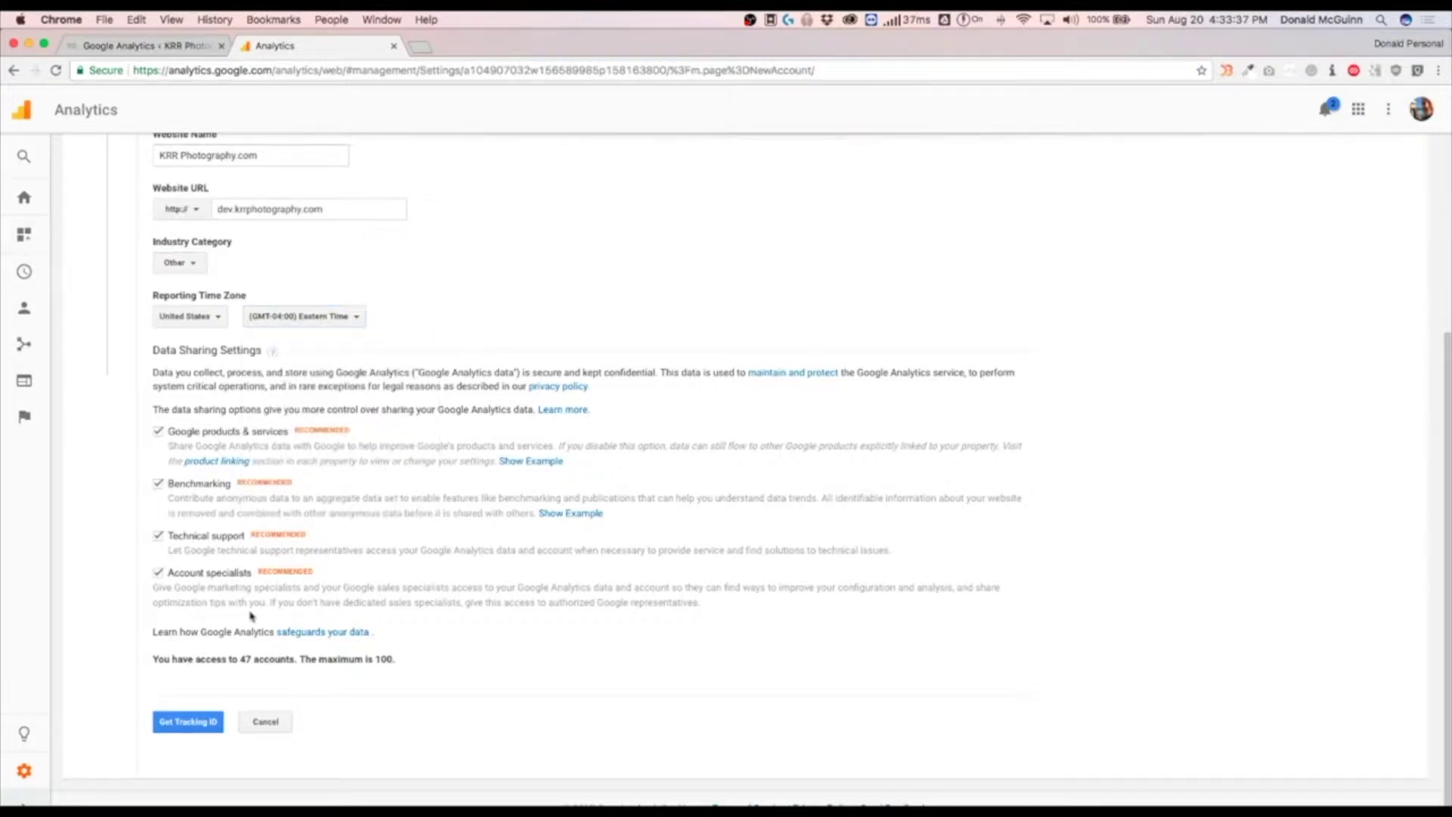
Request the tracking ID, accepting the United States terms of service, and copy the whole website tracking script.
click(190, 724)
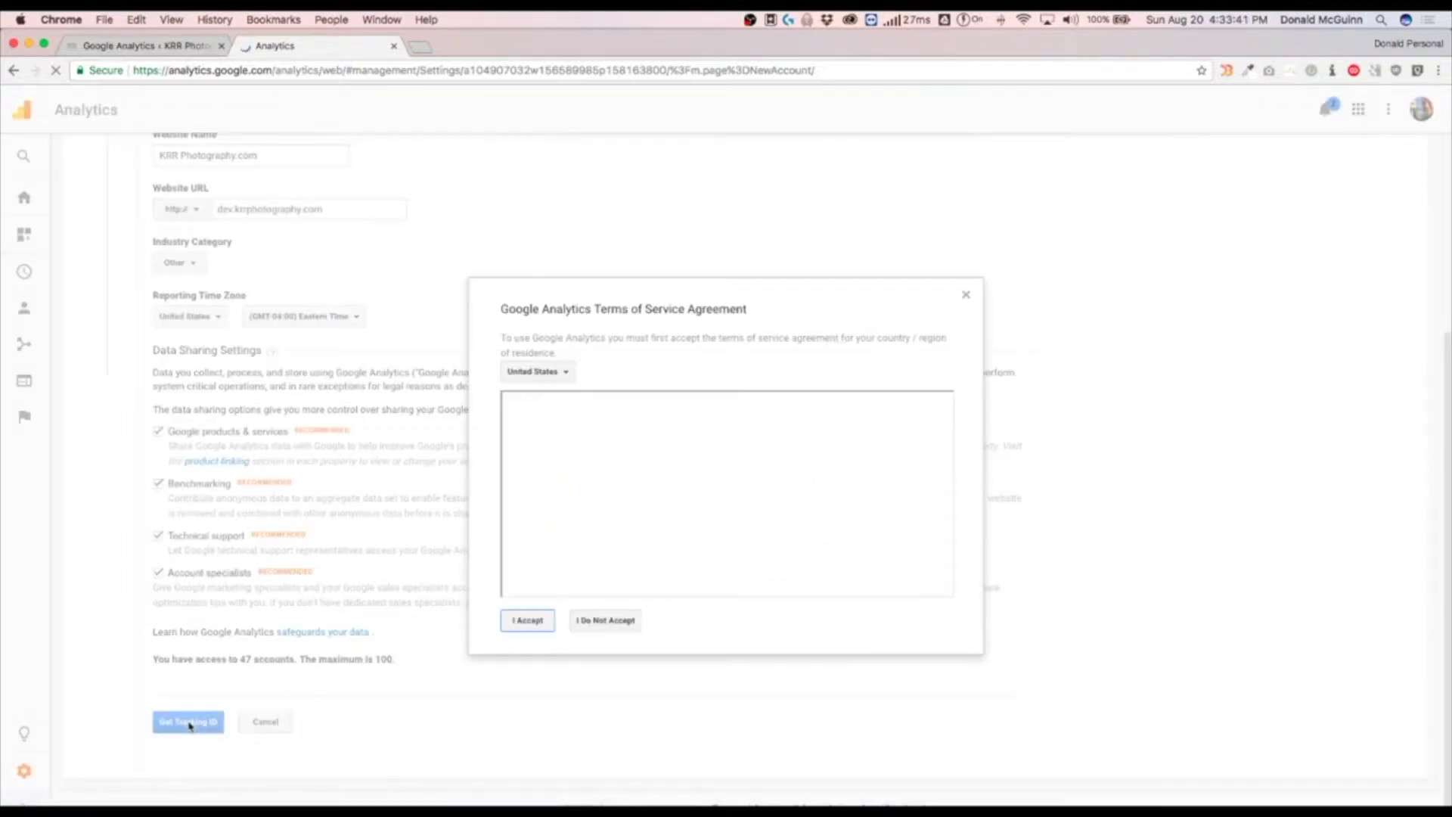
click(529, 622)
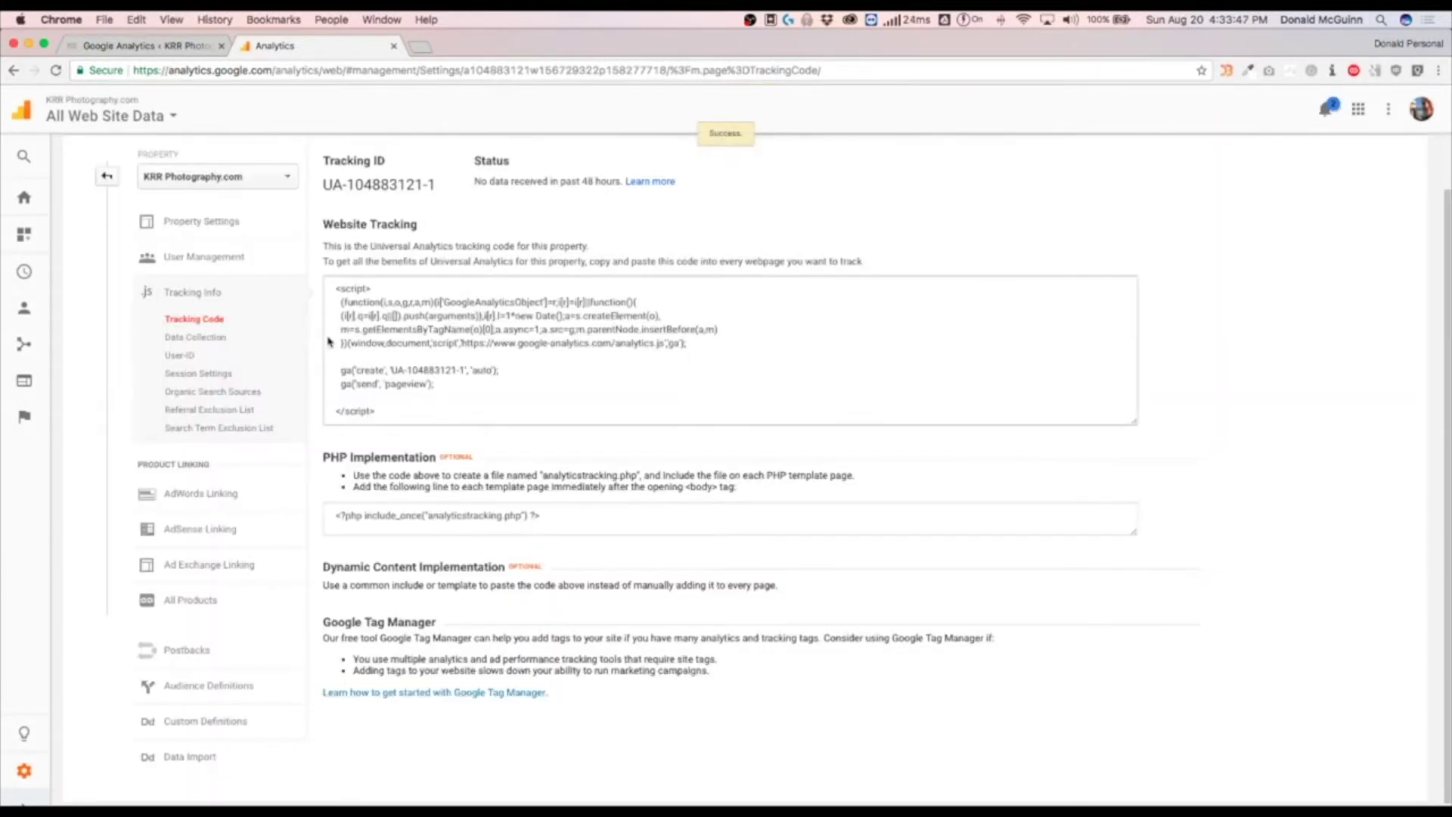
scroll(324, 340, up, 2)
drag(322, 248, 436, 248)
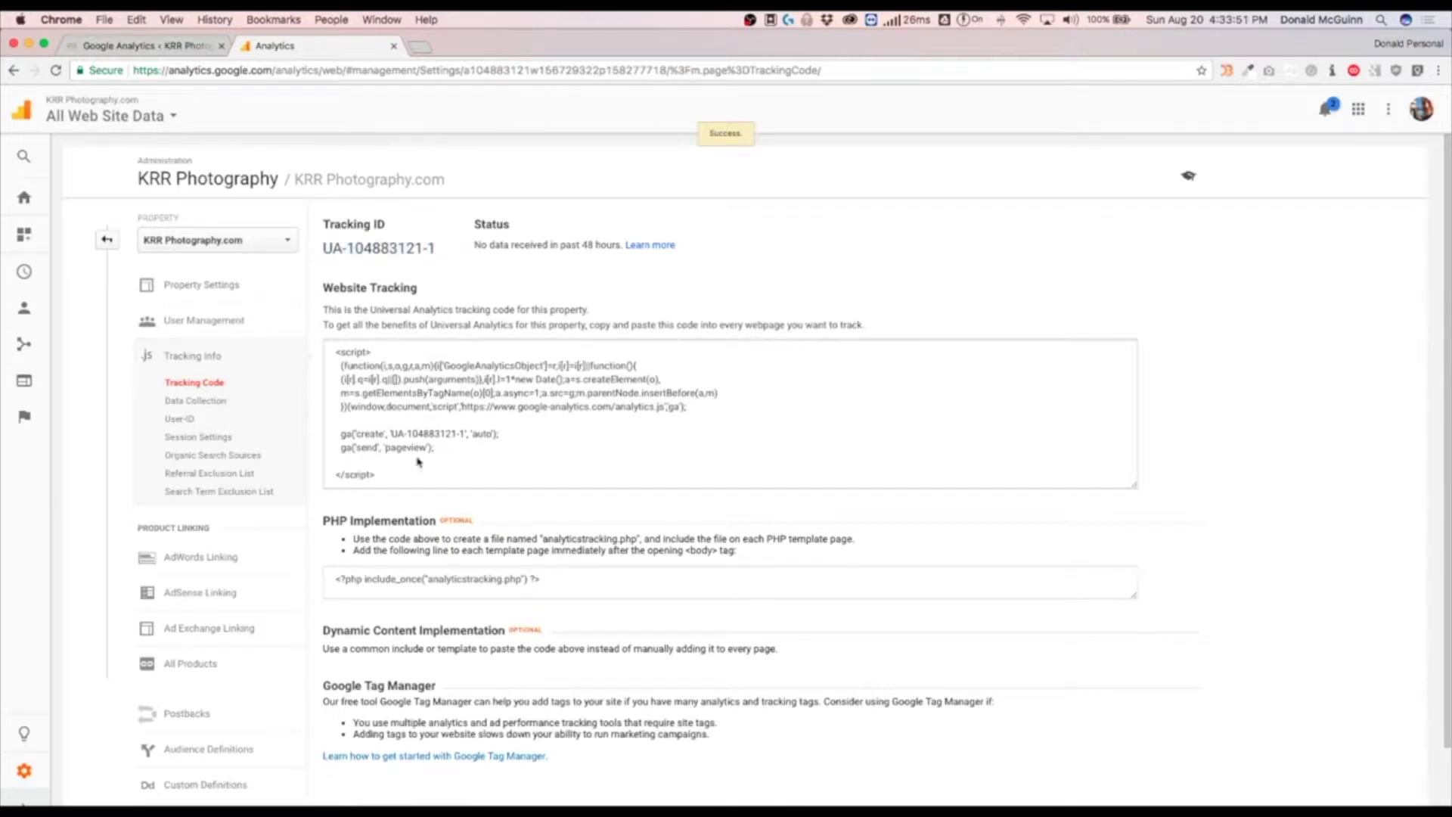
click(384, 484)
key(super+c)
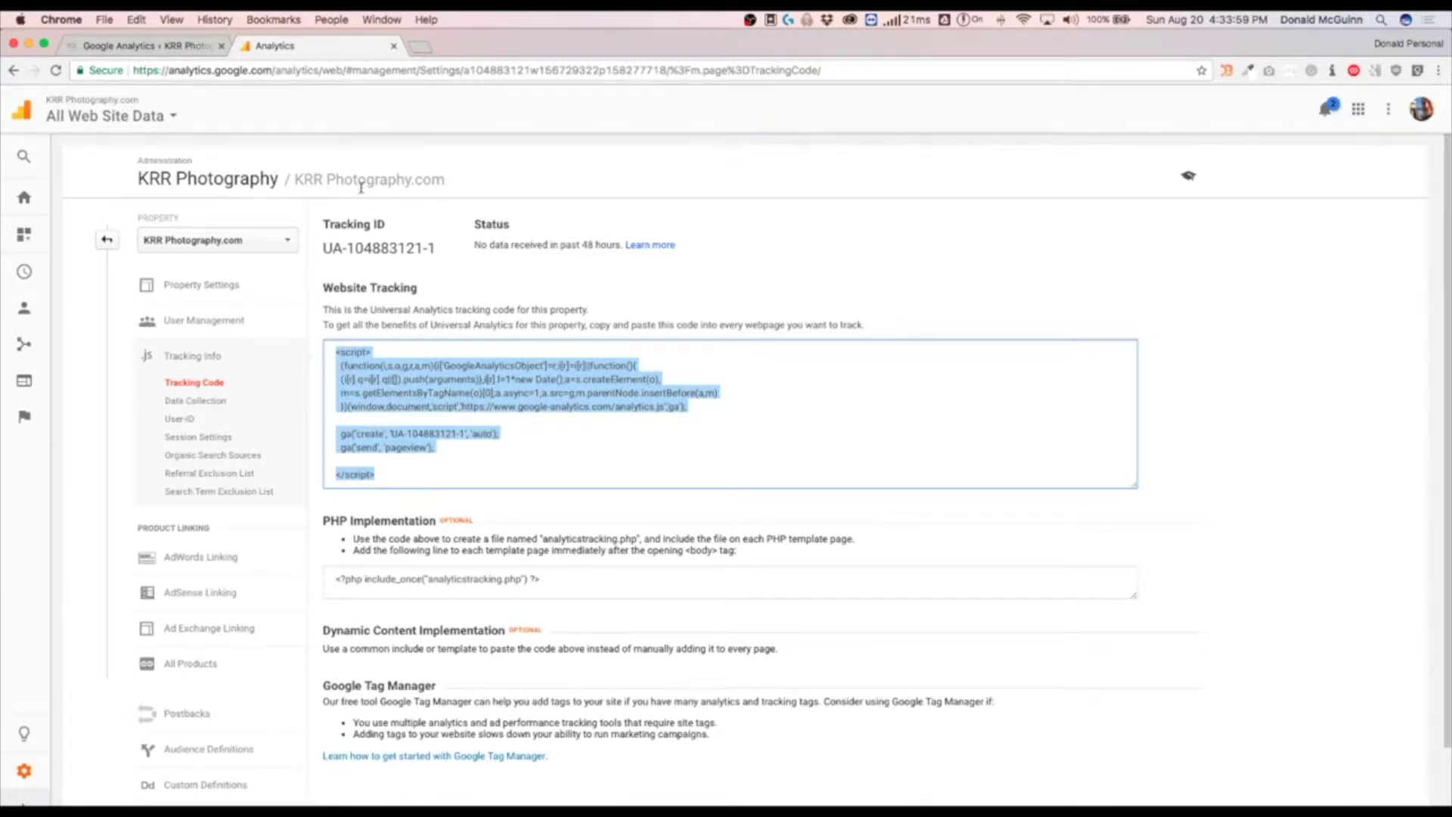
Back in WordPress, paste the tracking script as the Google Analytics extension's Analytics Code and save the settings.
click(114, 47)
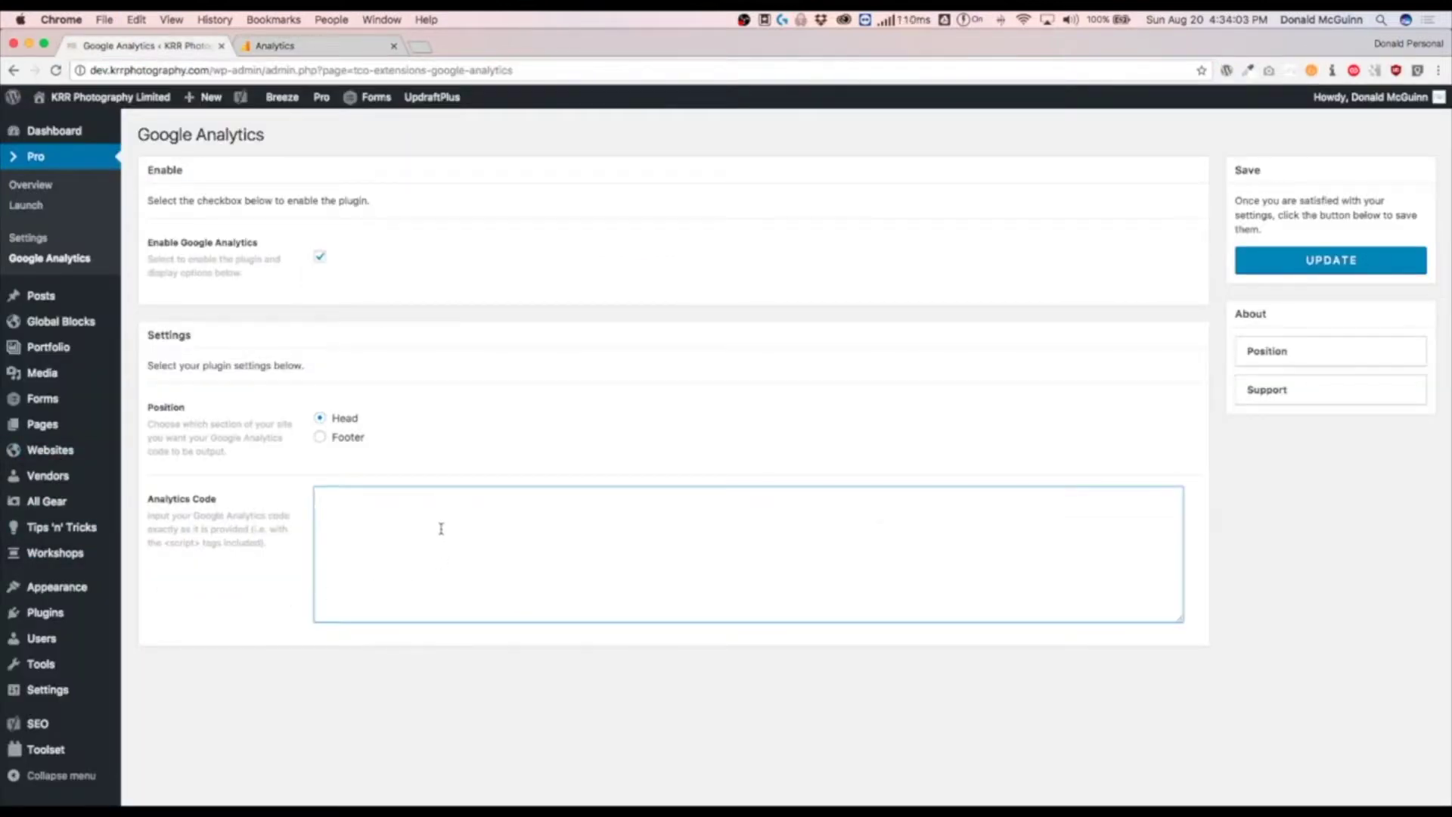
key(super+v)
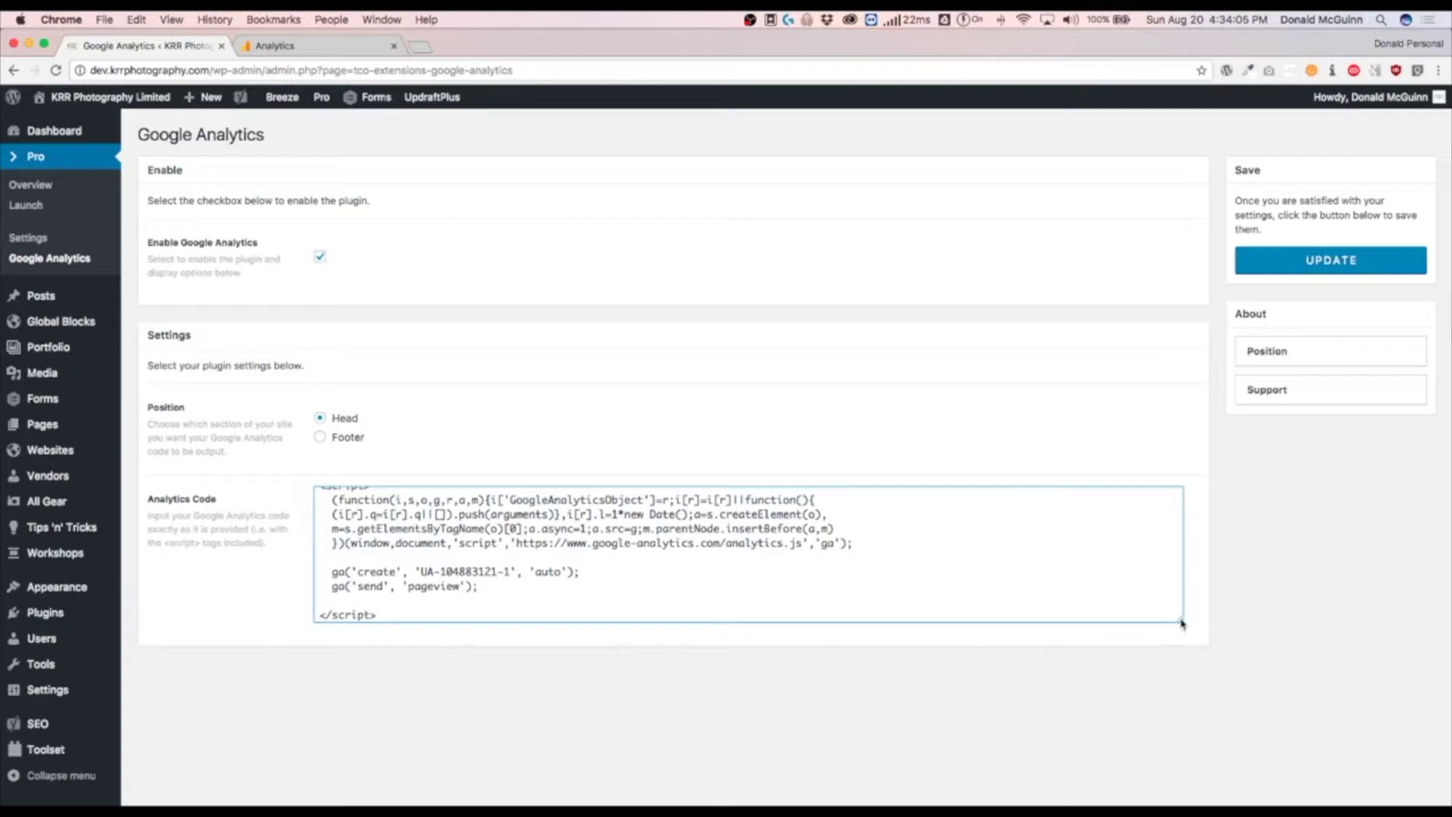
drag(1182, 622, 1183, 731)
drag(514, 636, 261, 472)
click(488, 433)
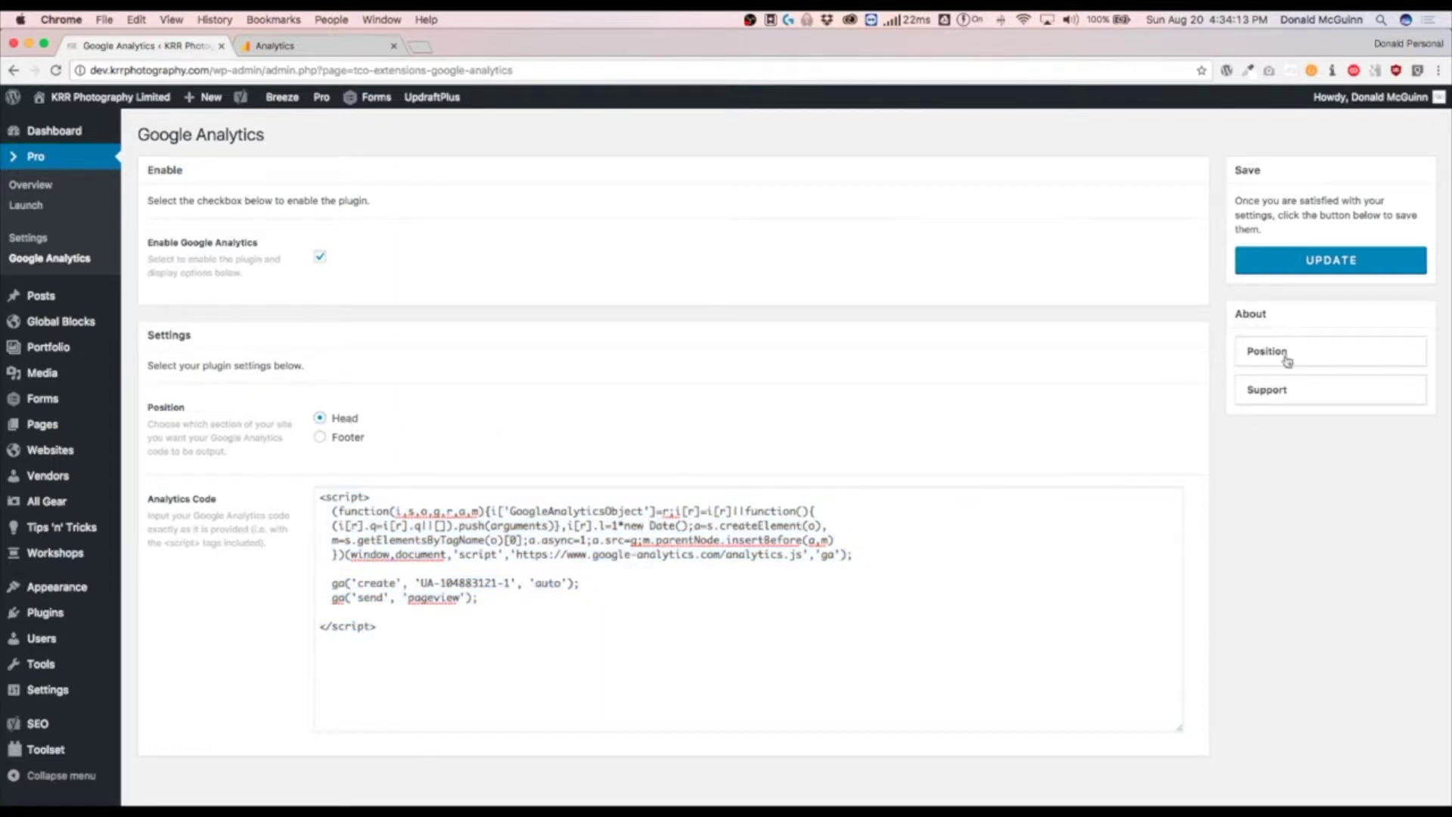
click(1325, 260)
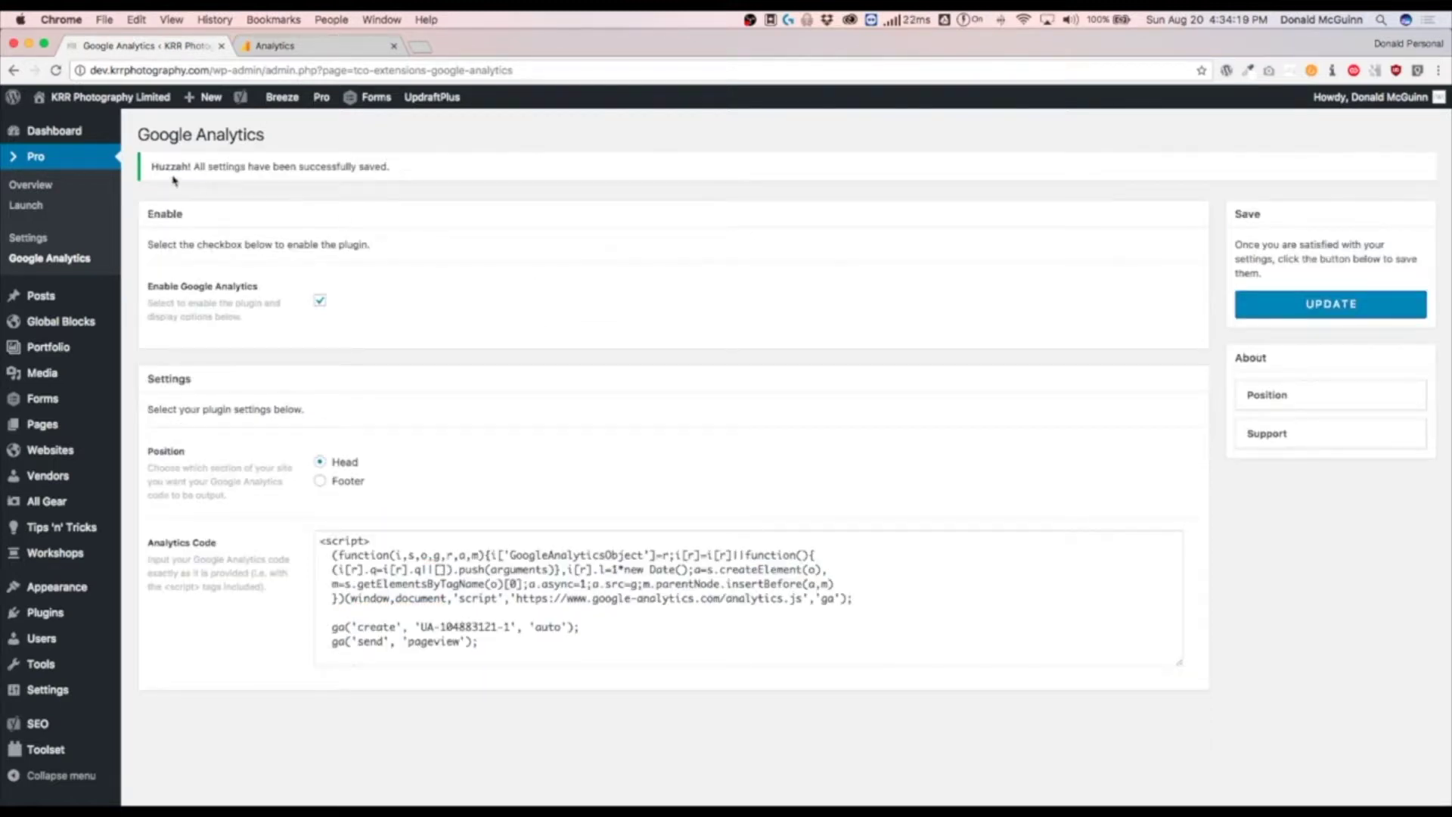
drag(152, 168, 417, 166)
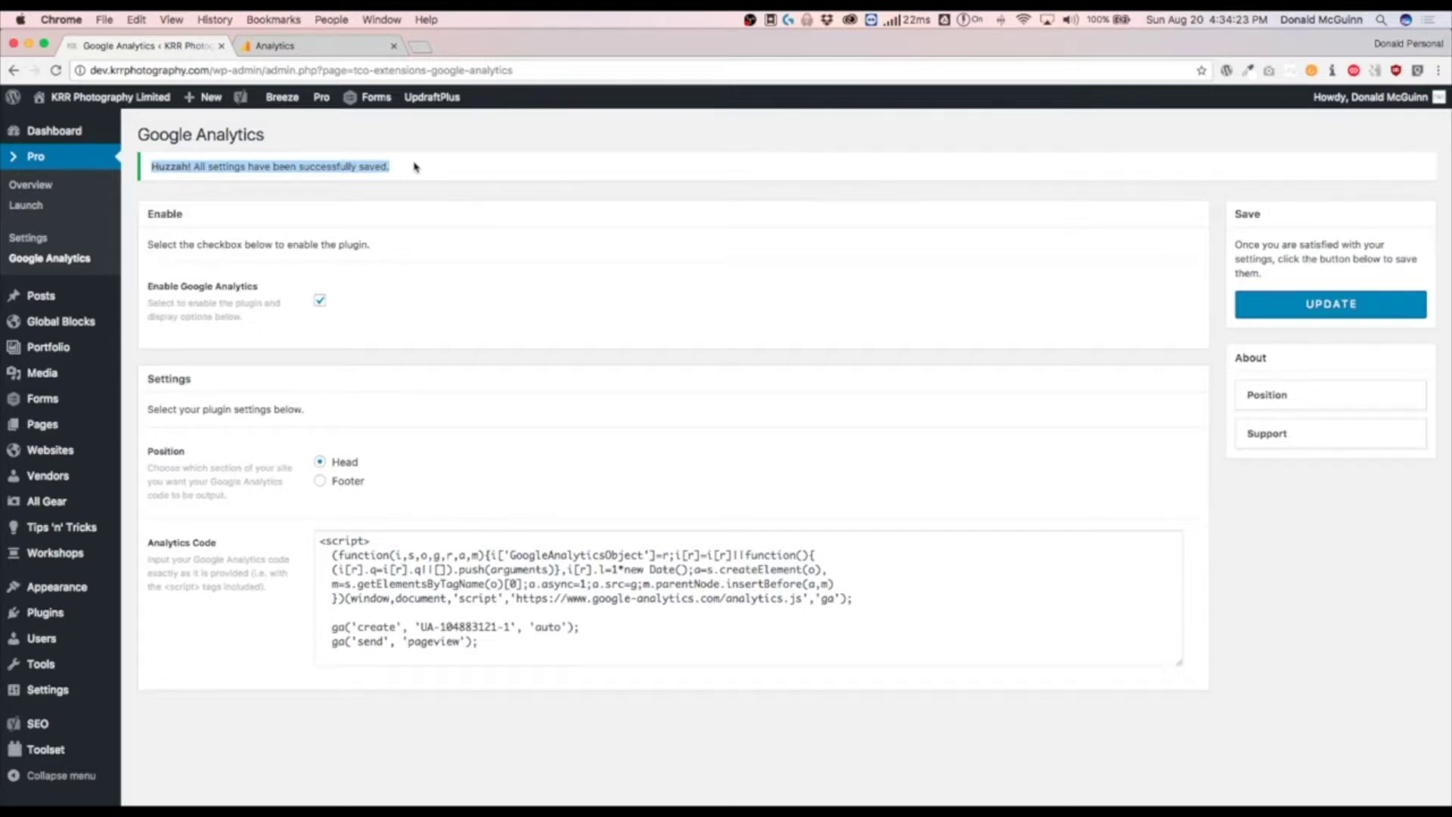
Switch to Google Analytics, leave the tracking code settings and view the home overview for KRR Photography.com.
click(405, 200)
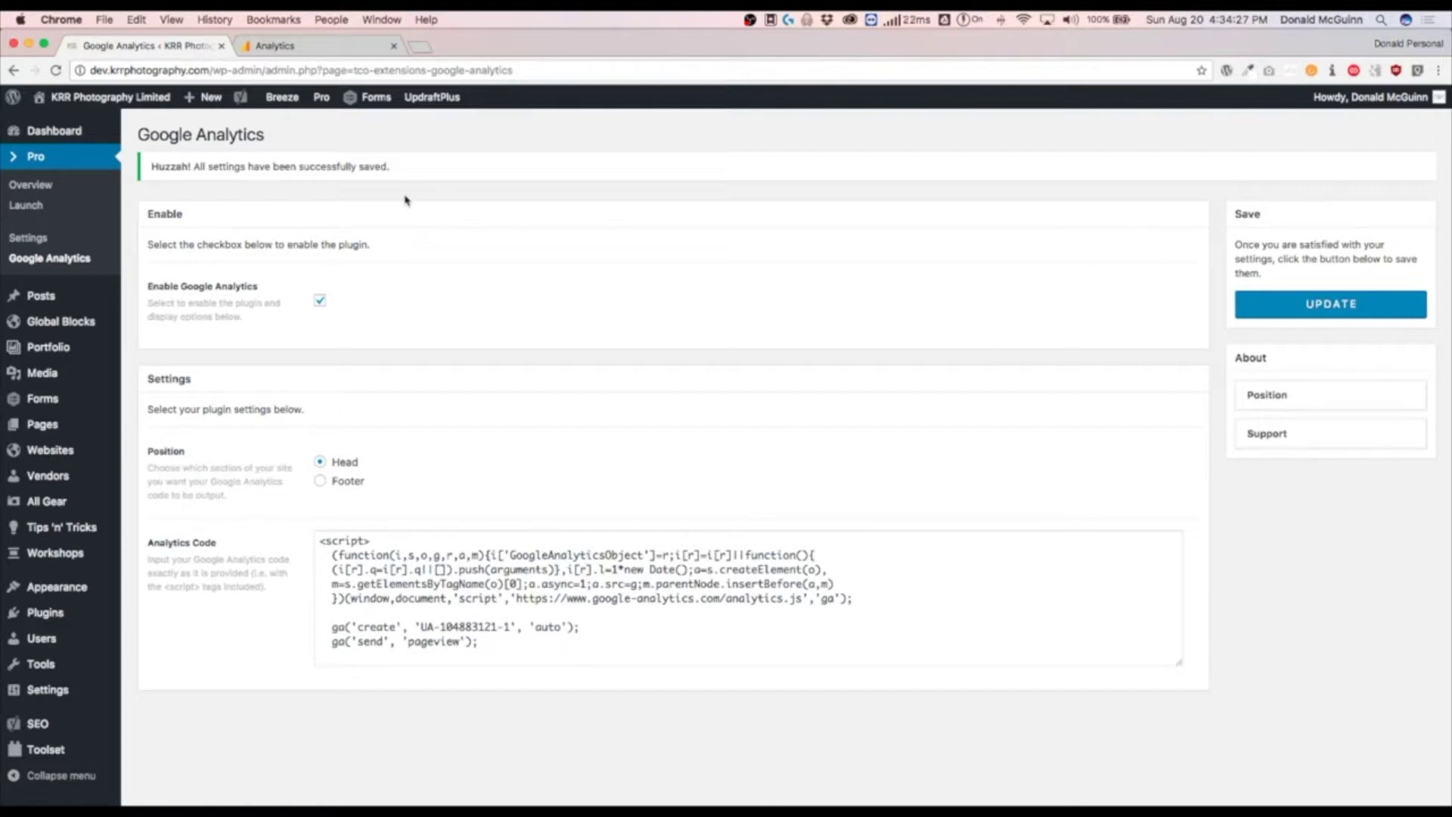
click(298, 47)
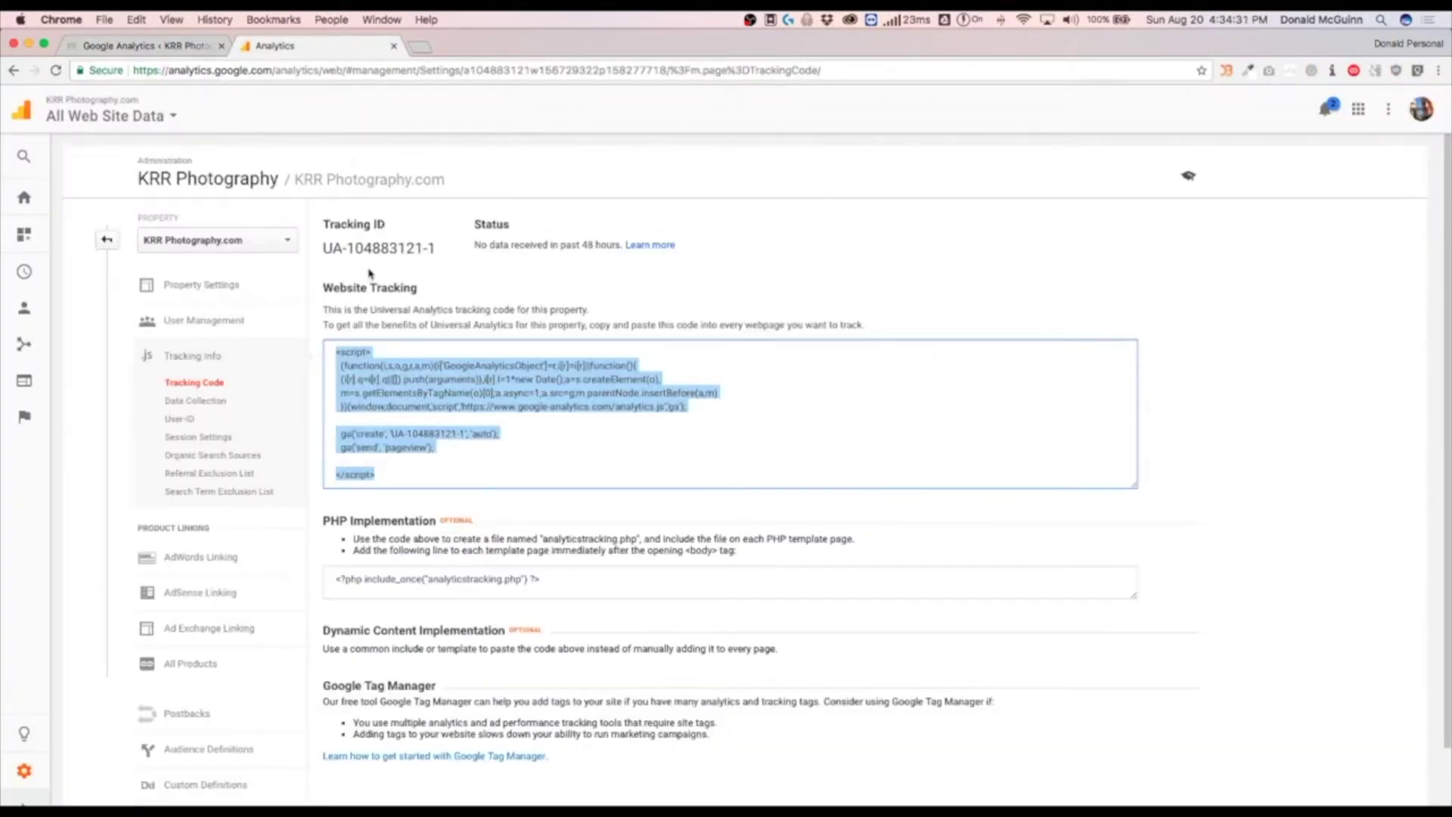
click(107, 241)
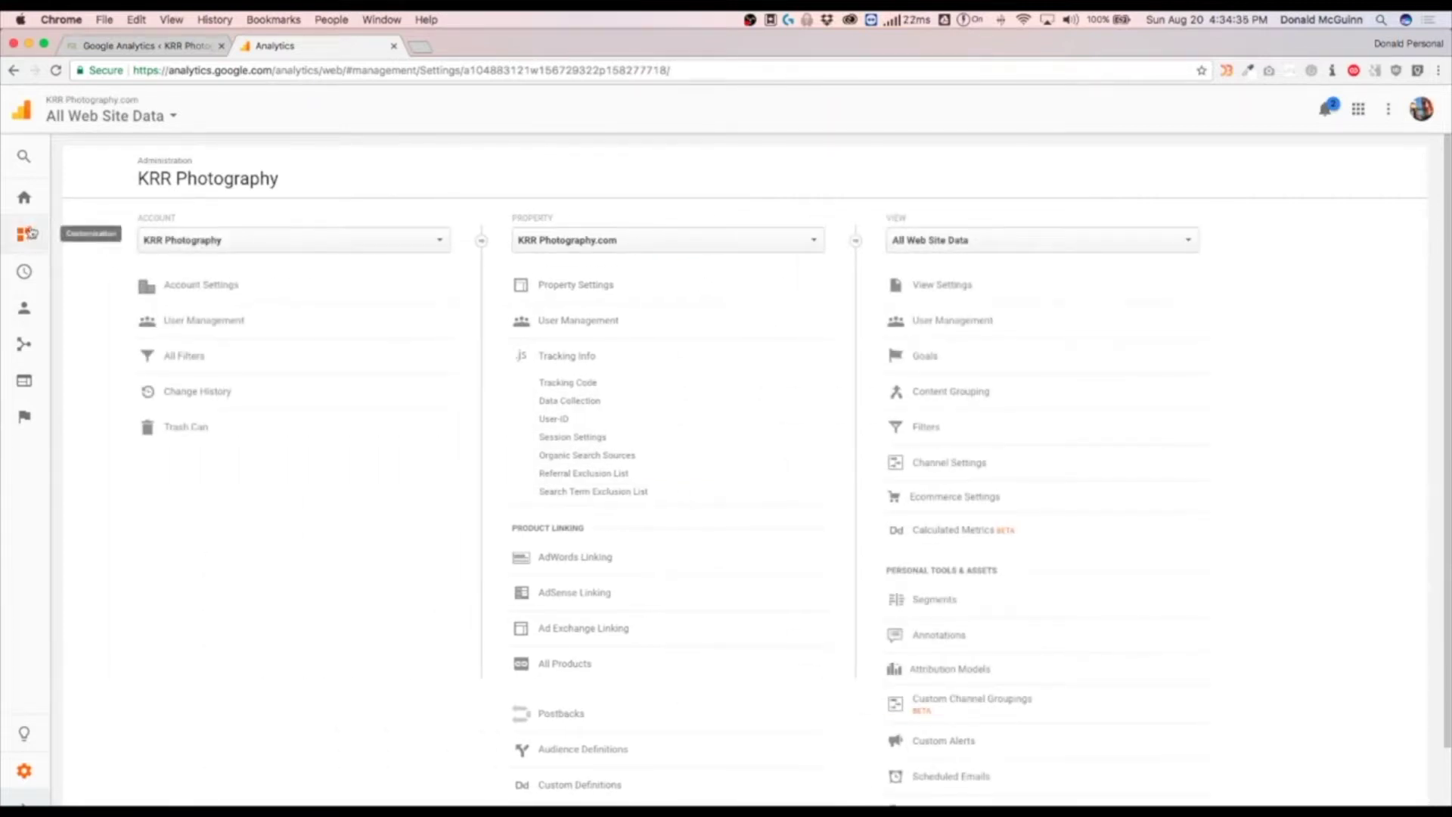
click(24, 200)
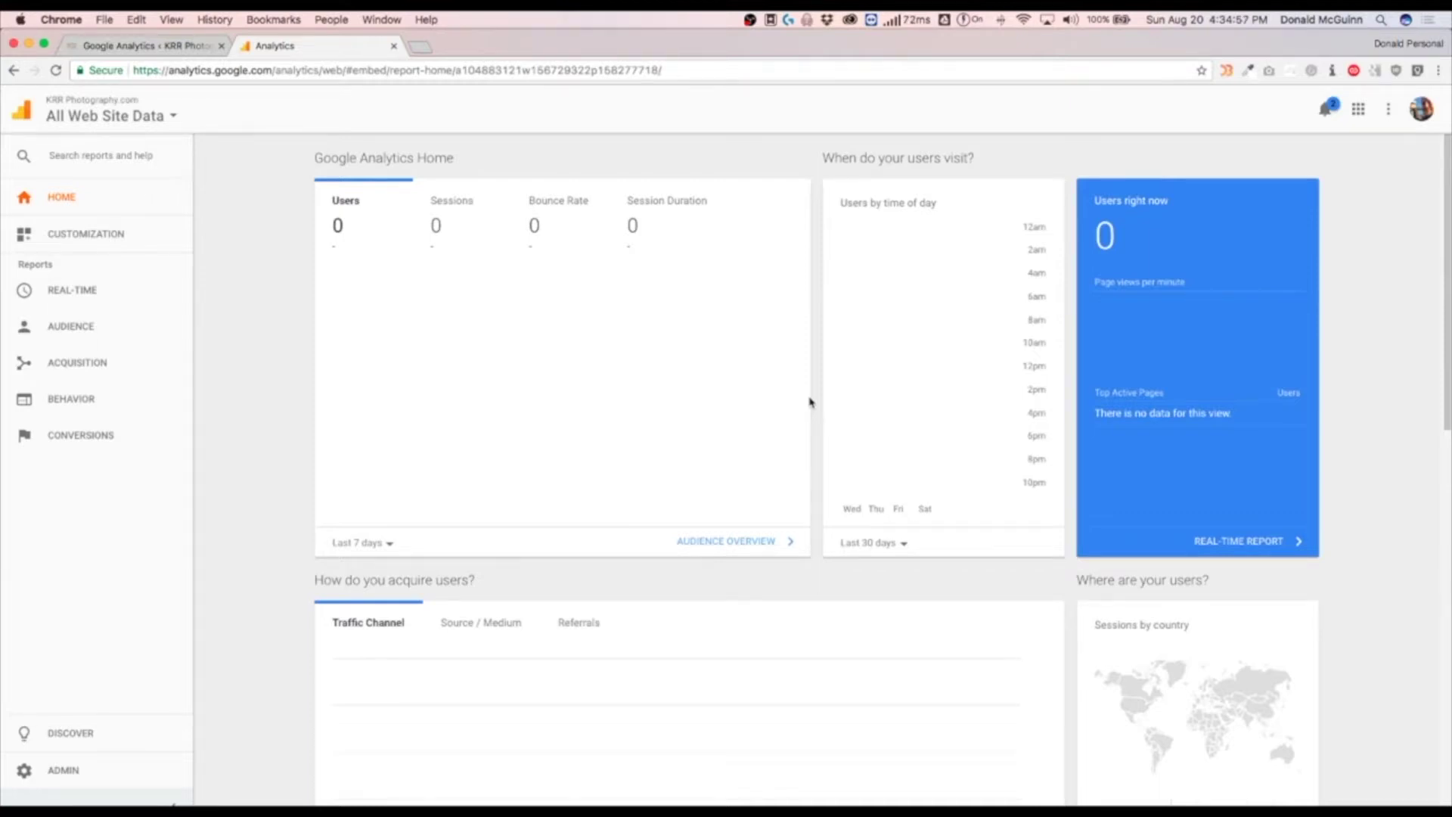
Open the audience demographics overview and enable the Demographics and Interest Reports.
click(62, 330)
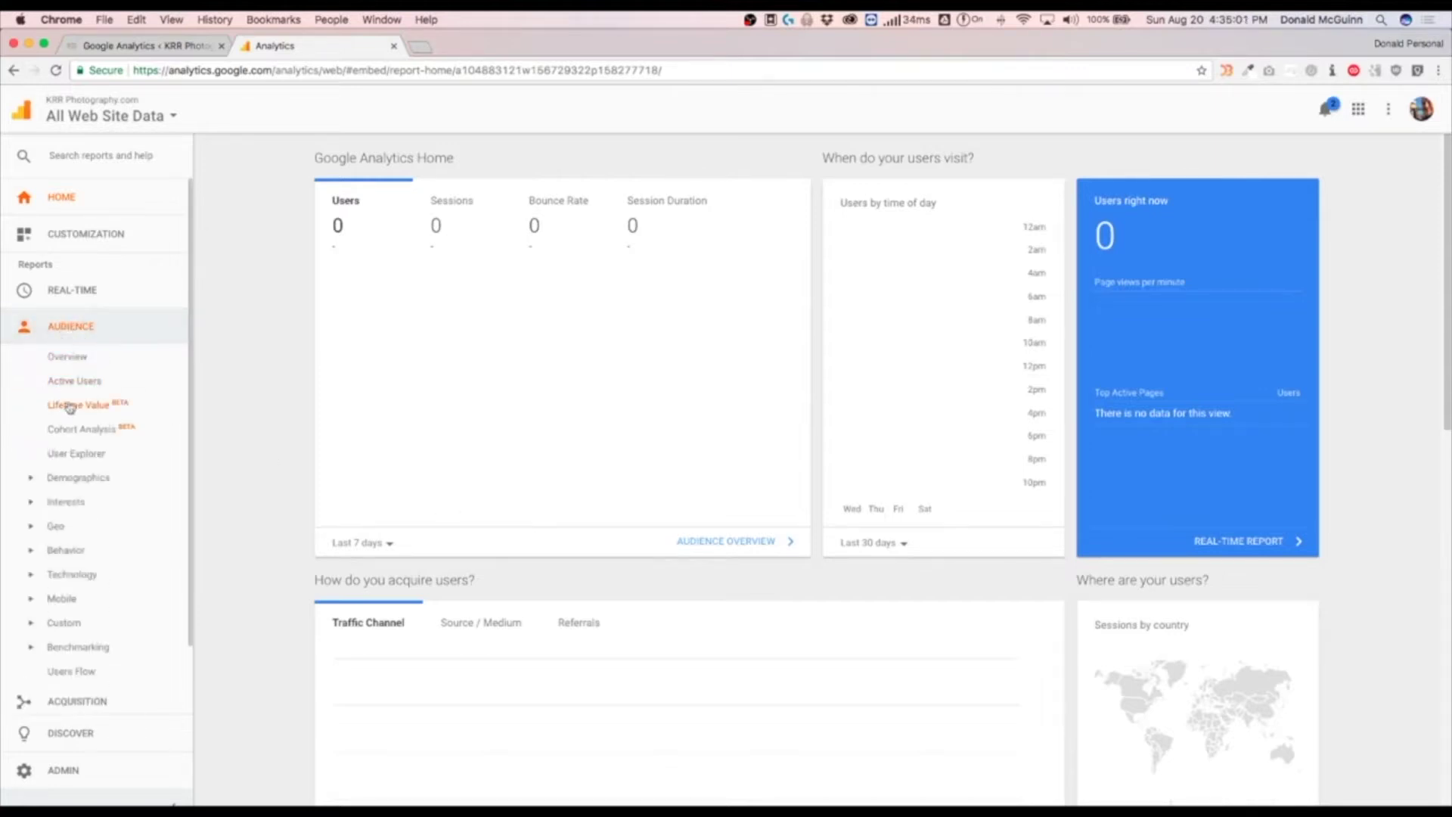
click(68, 488)
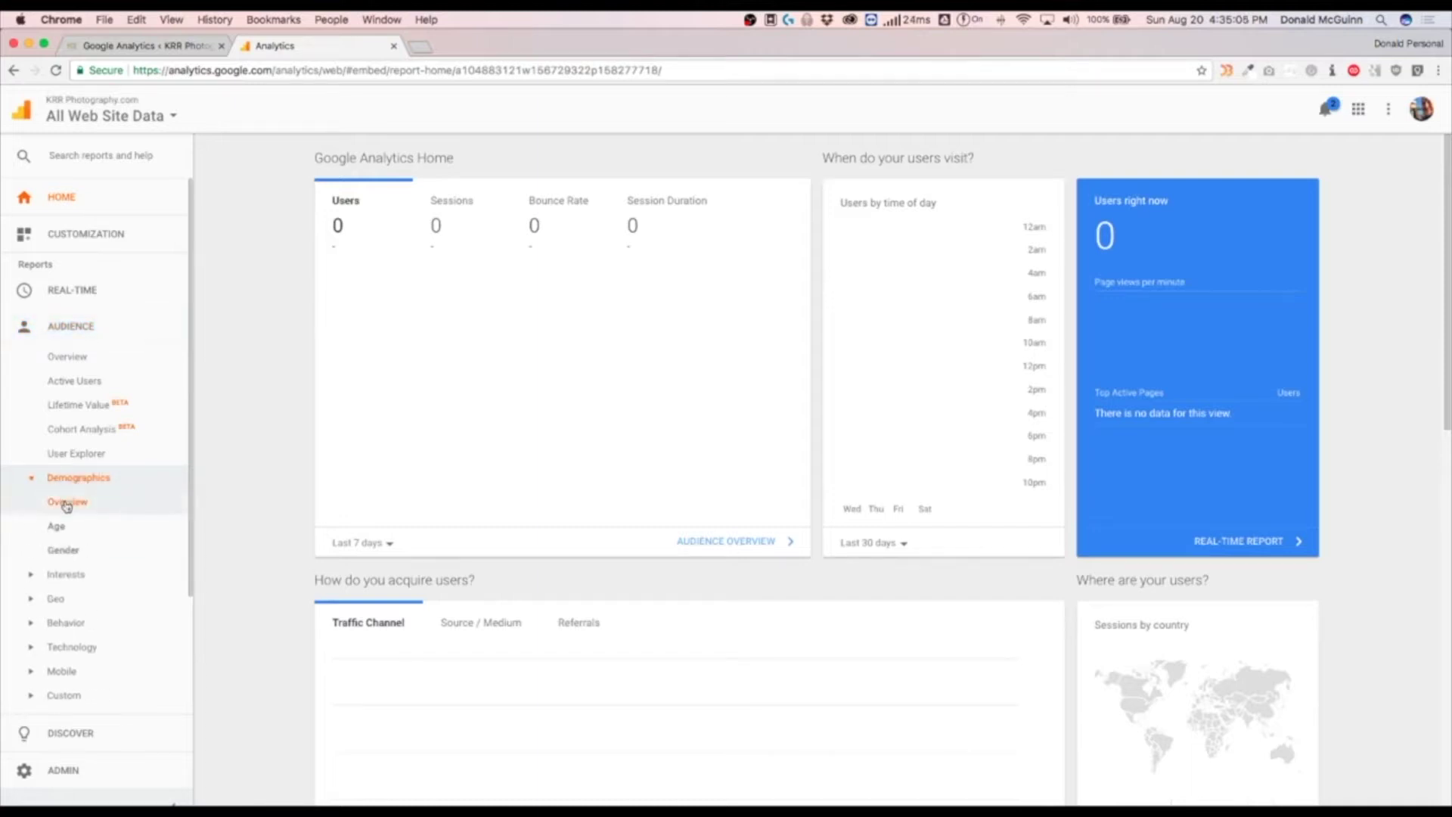
click(66, 503)
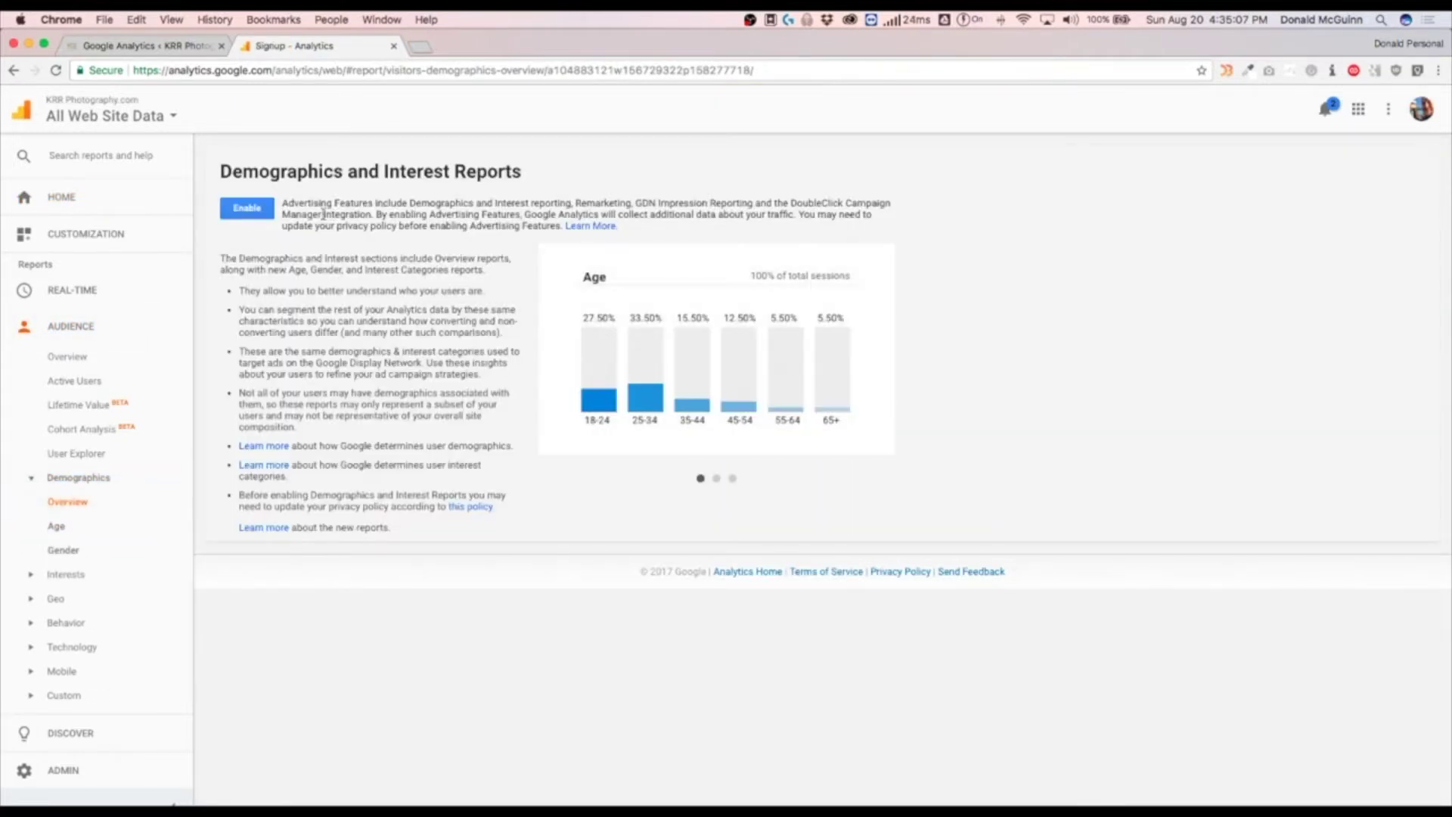
click(248, 208)
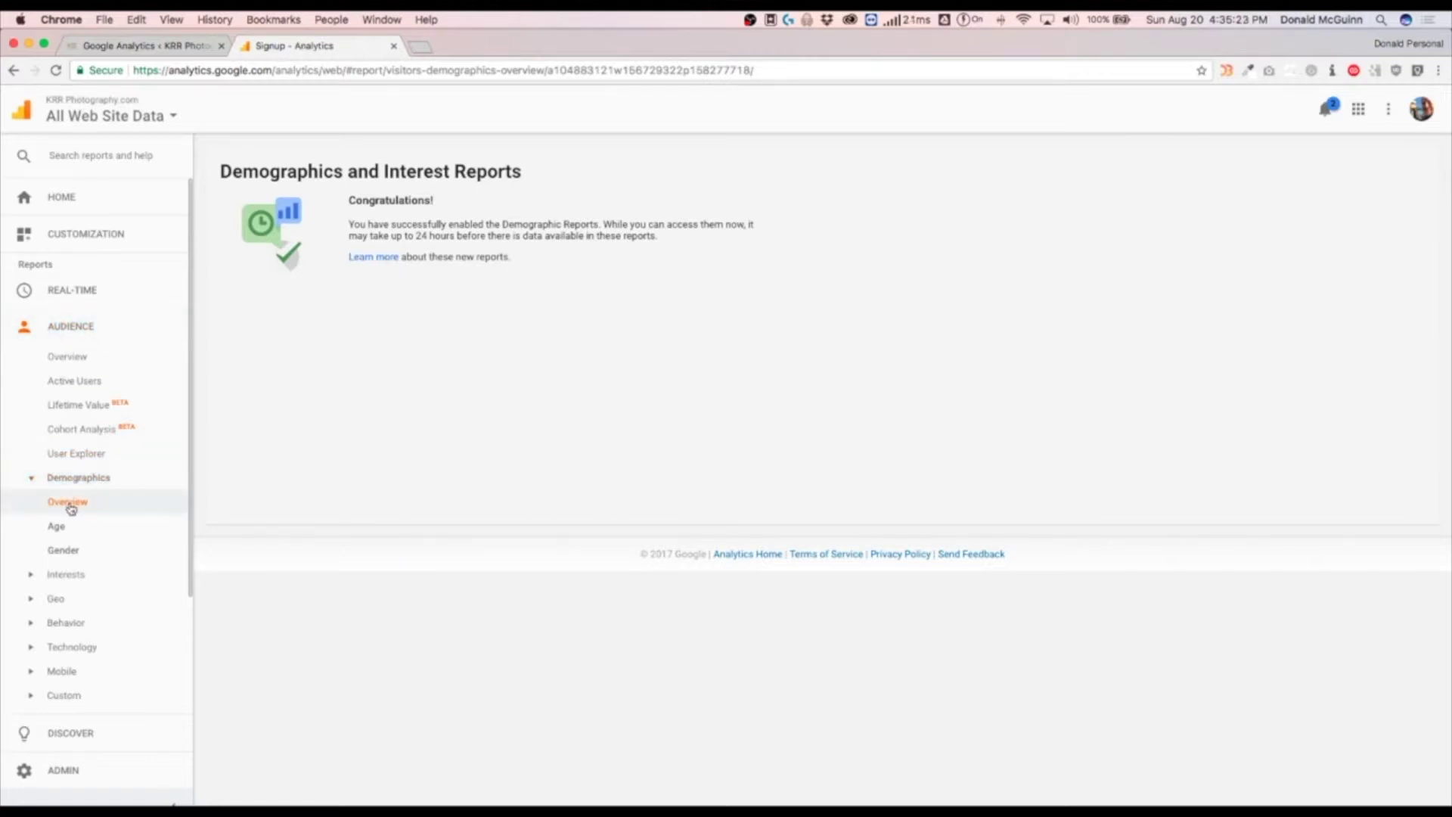
View the WordPress site's main dashboard and return to the Google Analytics home overview.
click(189, 46)
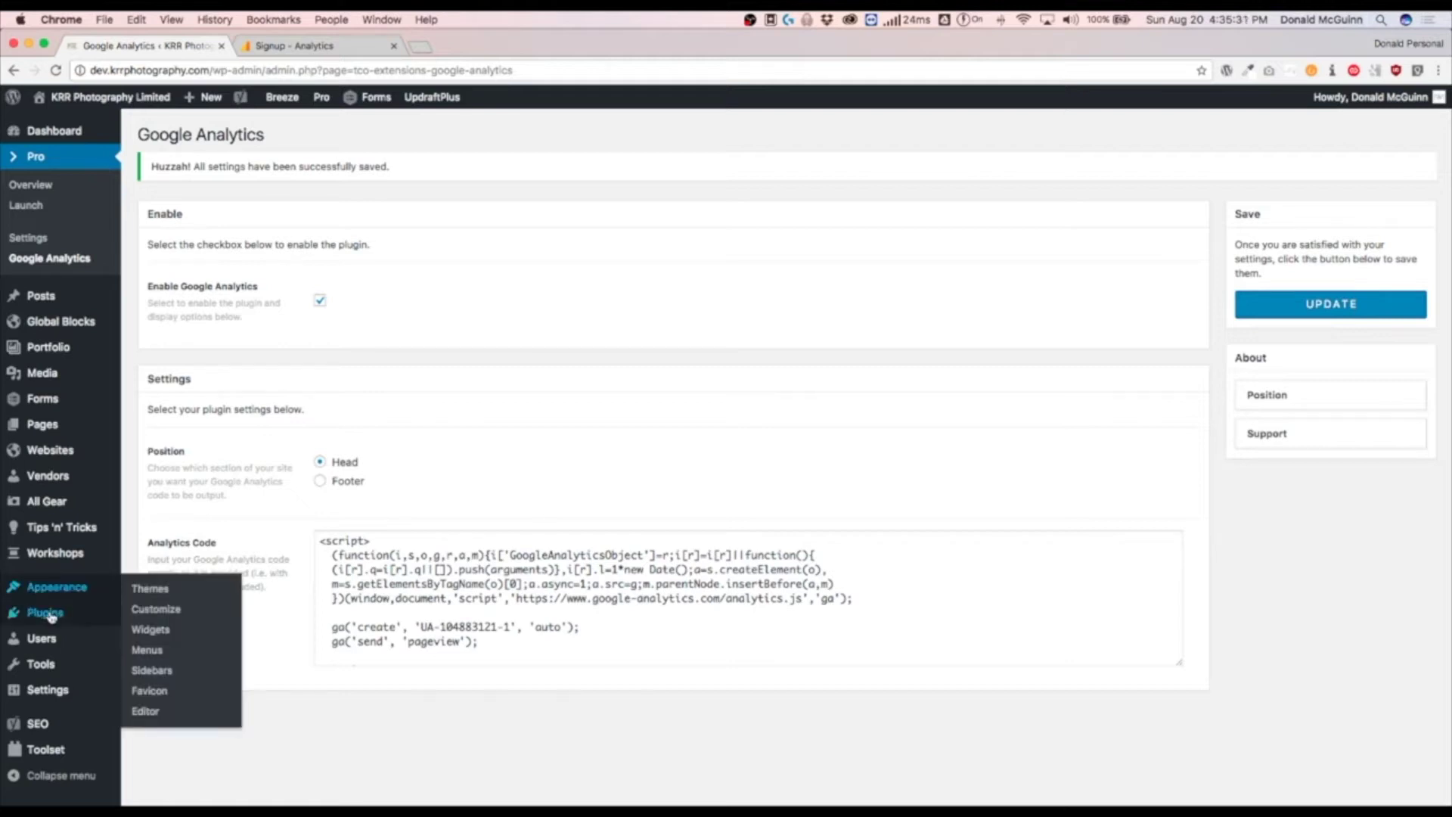
click(59, 136)
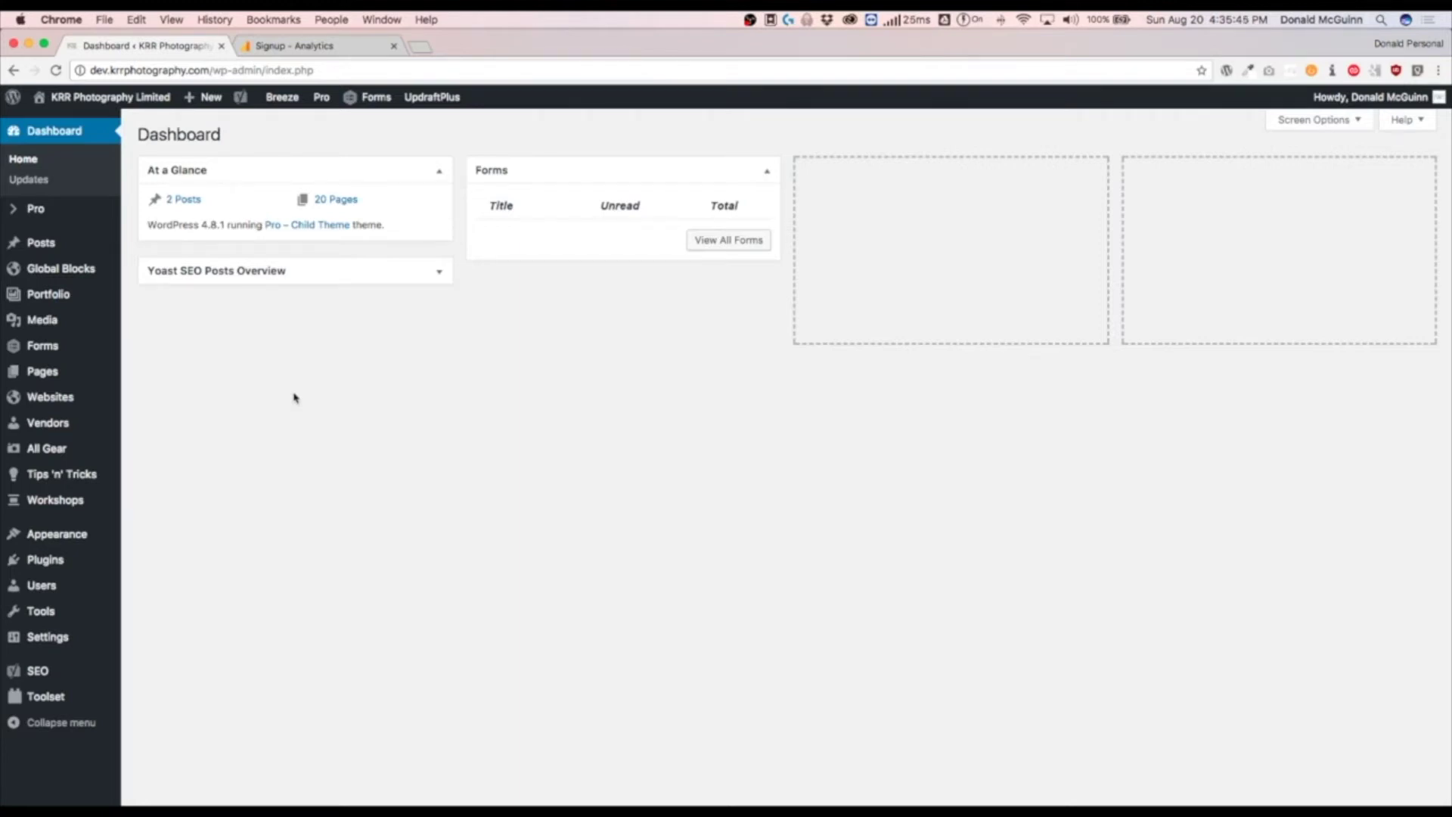
click(334, 51)
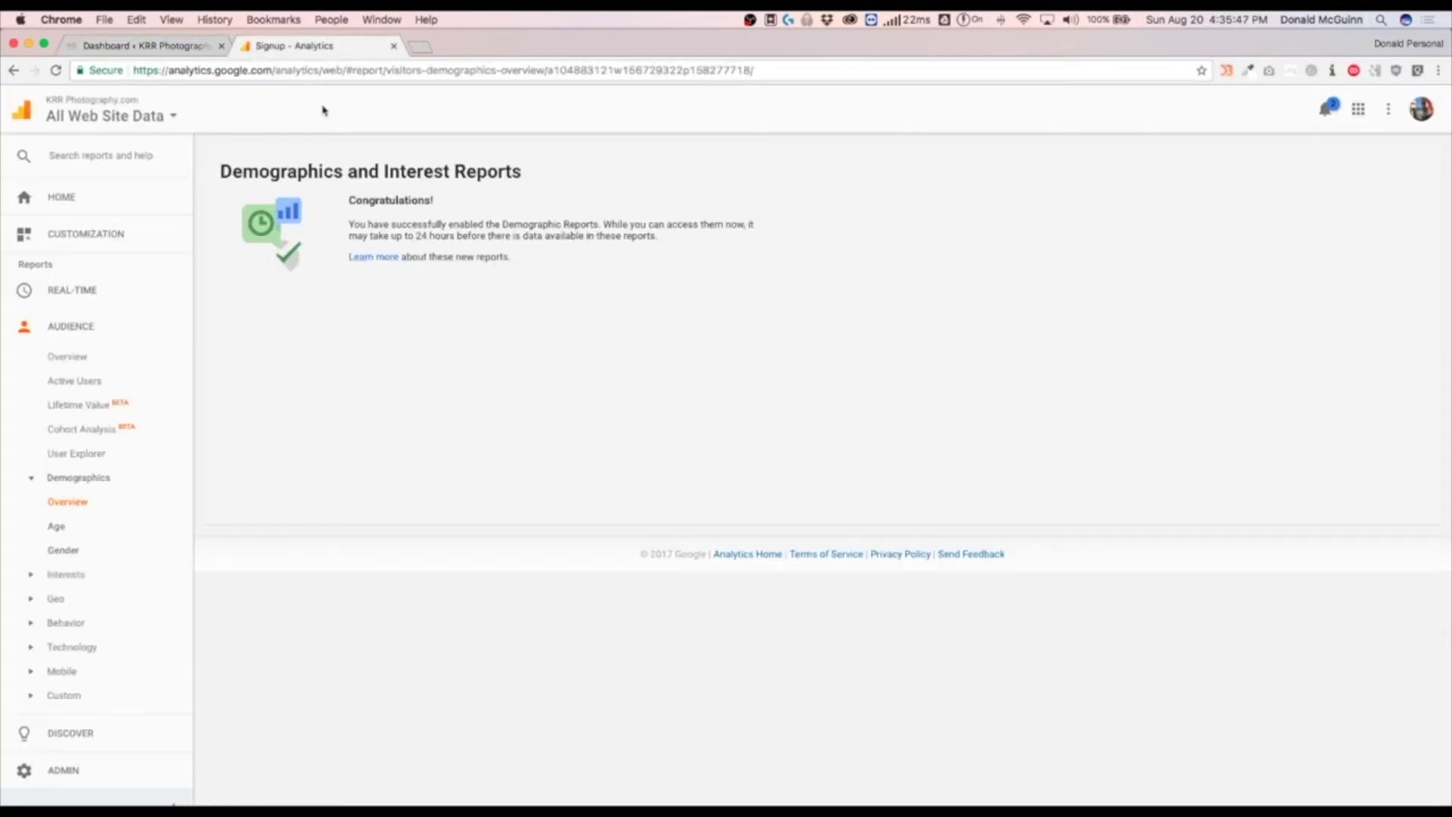
click(70, 200)
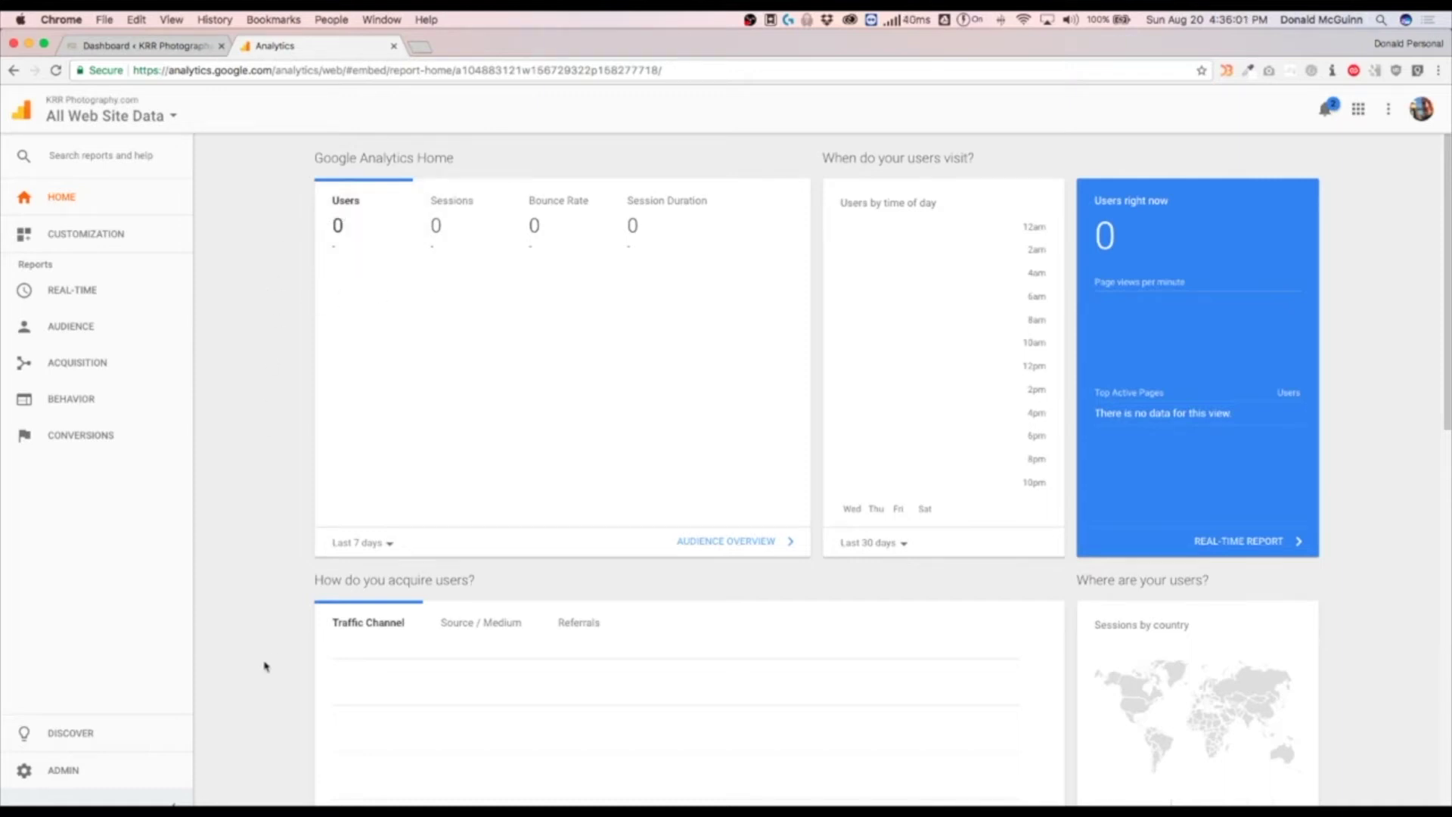
Examine the permission levels offered for a new user in the All Web Site Data view's user management, and return to WordPress.
click(79, 775)
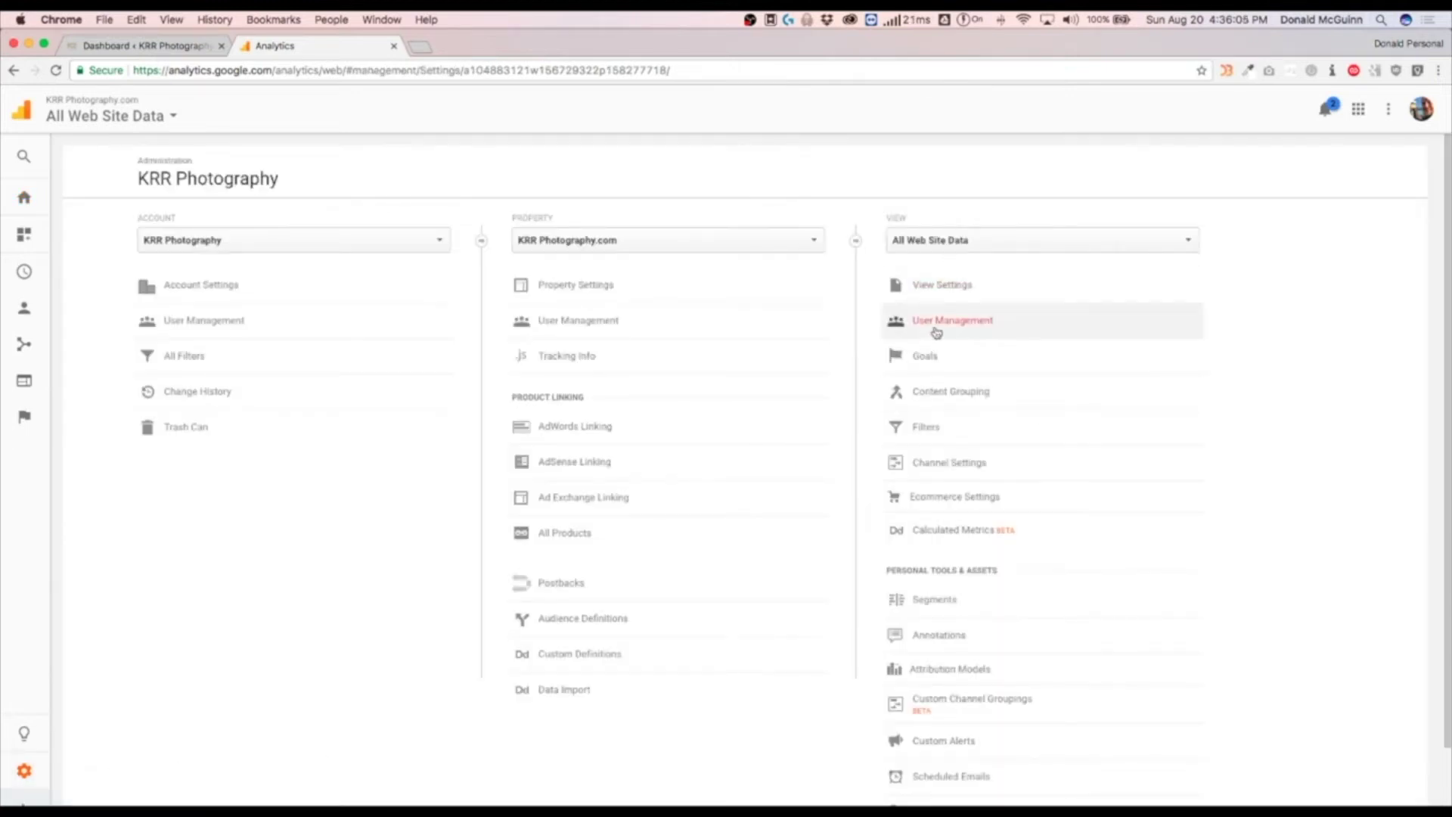
click(950, 326)
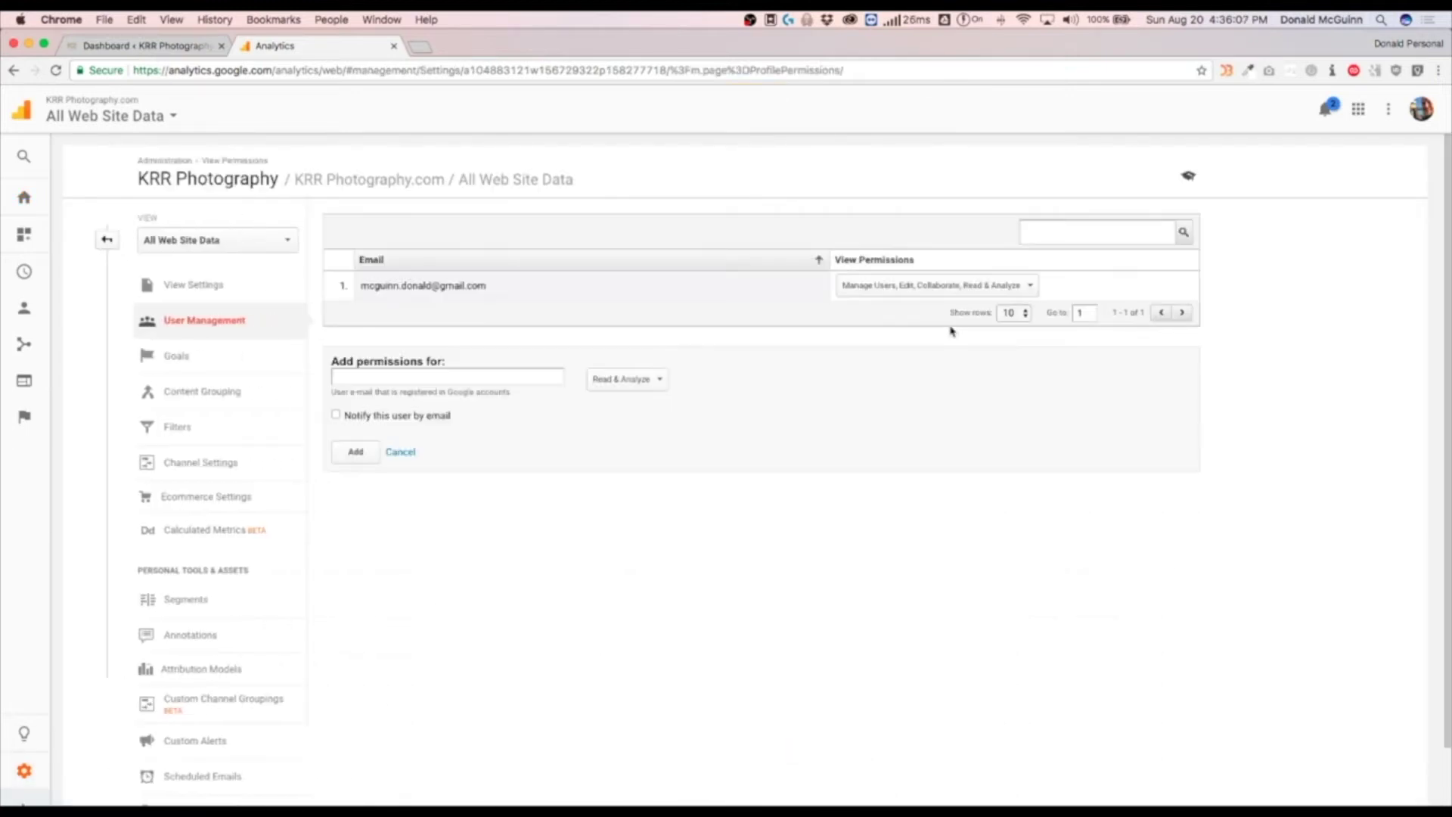
click(360, 378)
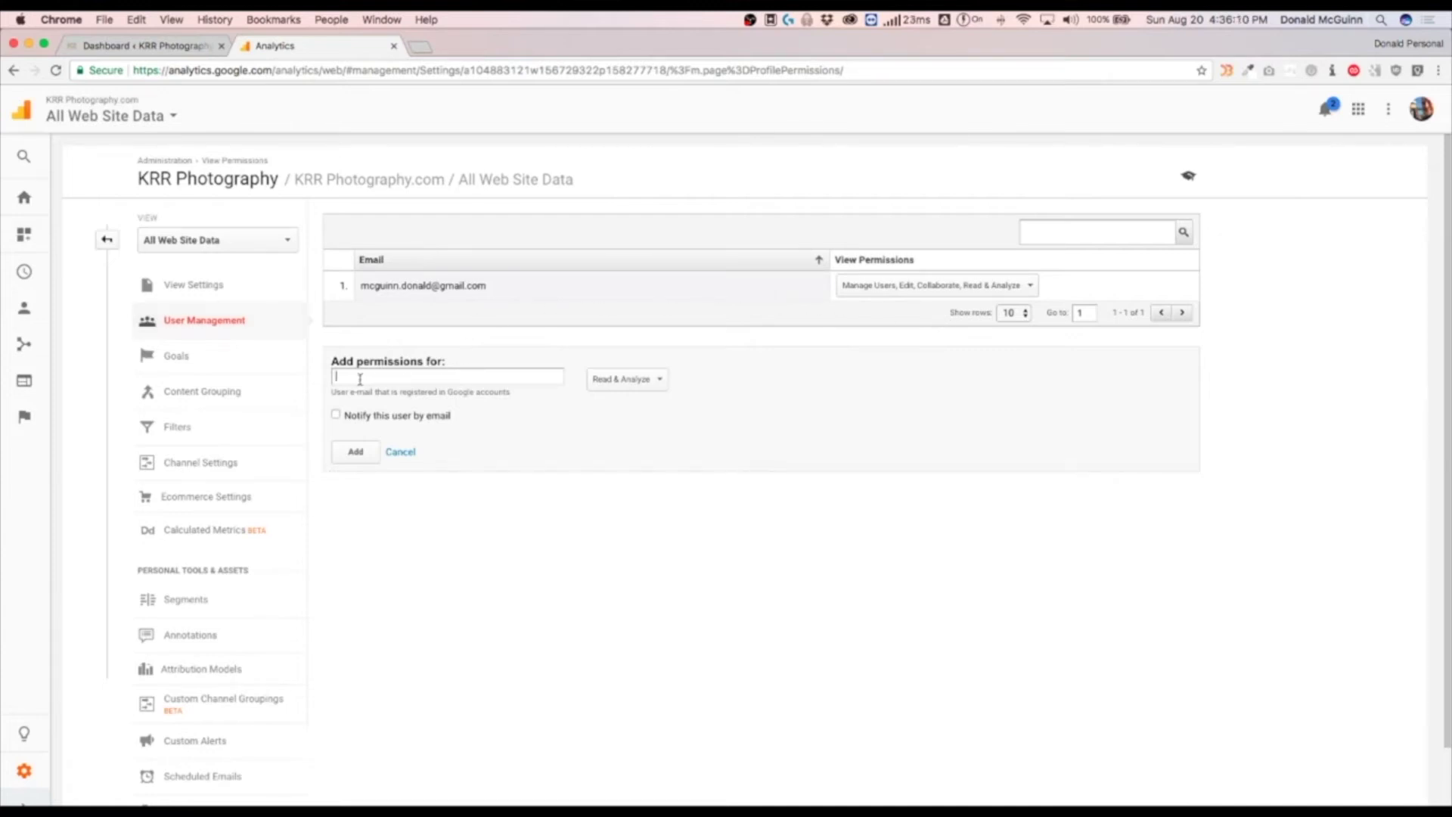
click(616, 386)
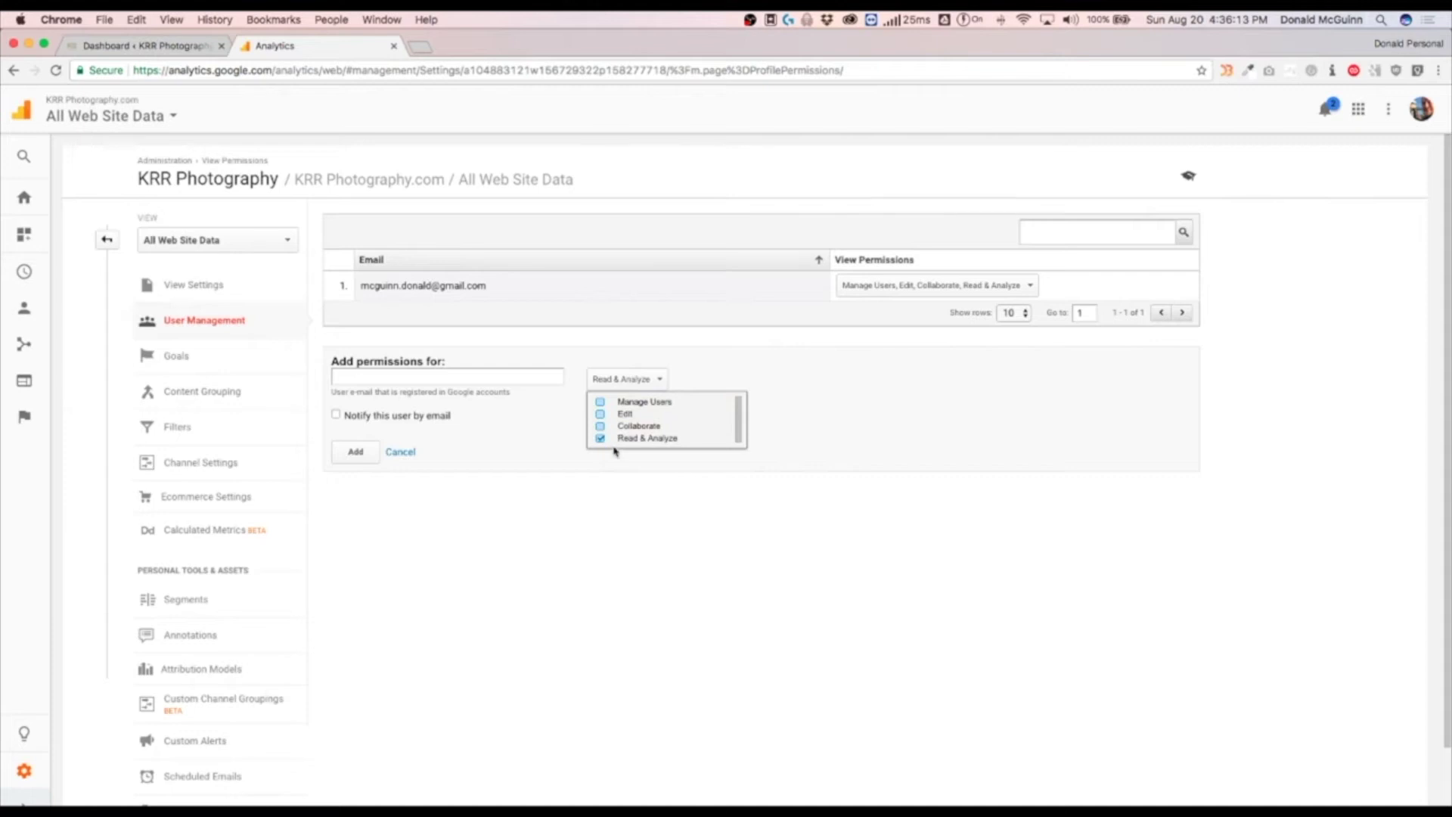
click(152, 47)
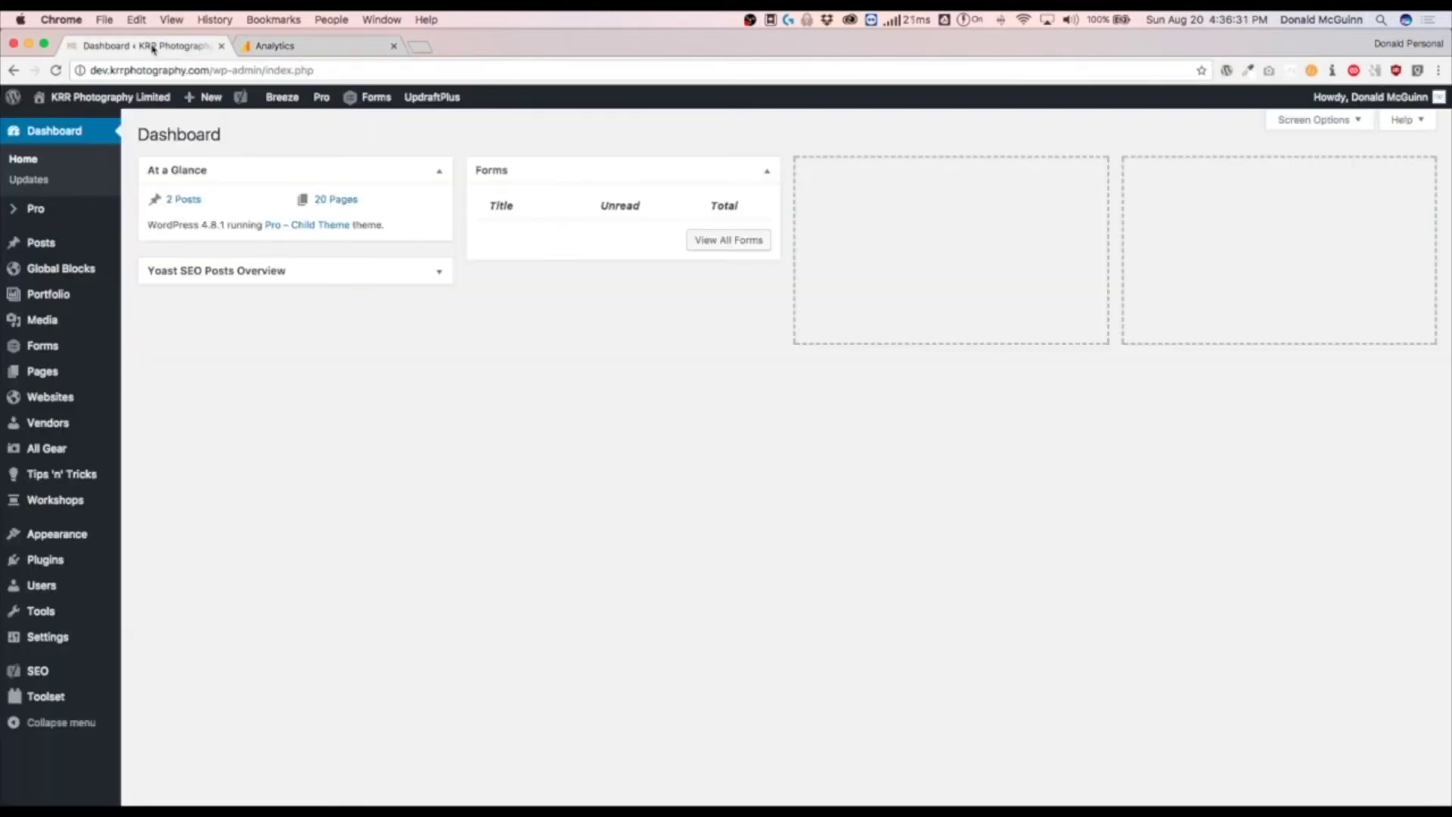